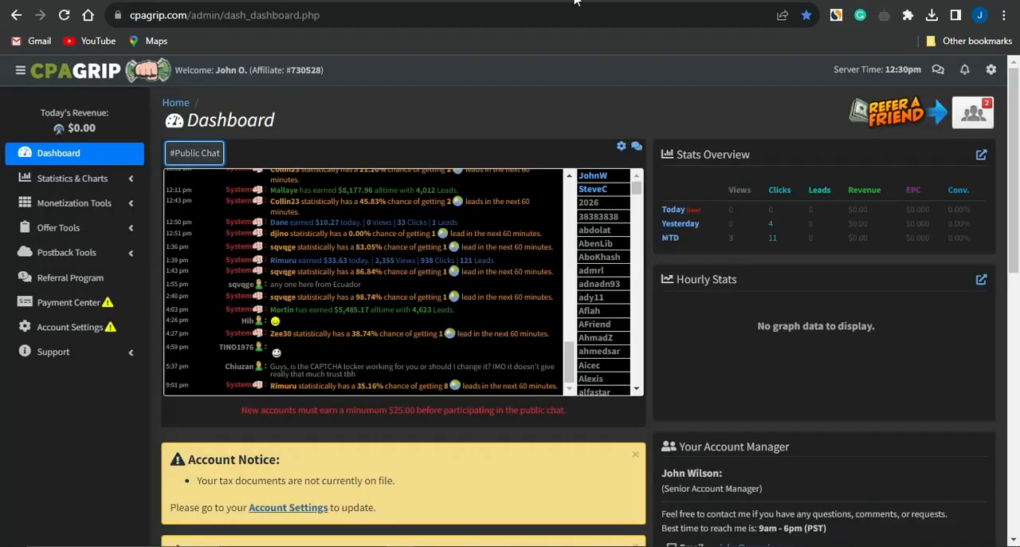
Step: Open the My Offers list in CPAGrip and filter the offers by country to US | United States
click(380, 117)
click(80, 227)
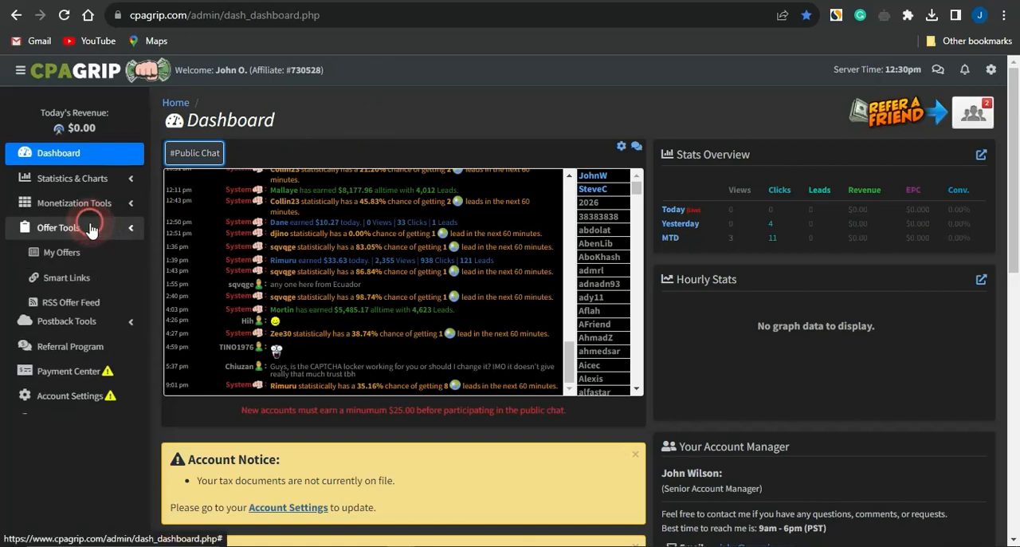
click(88, 253)
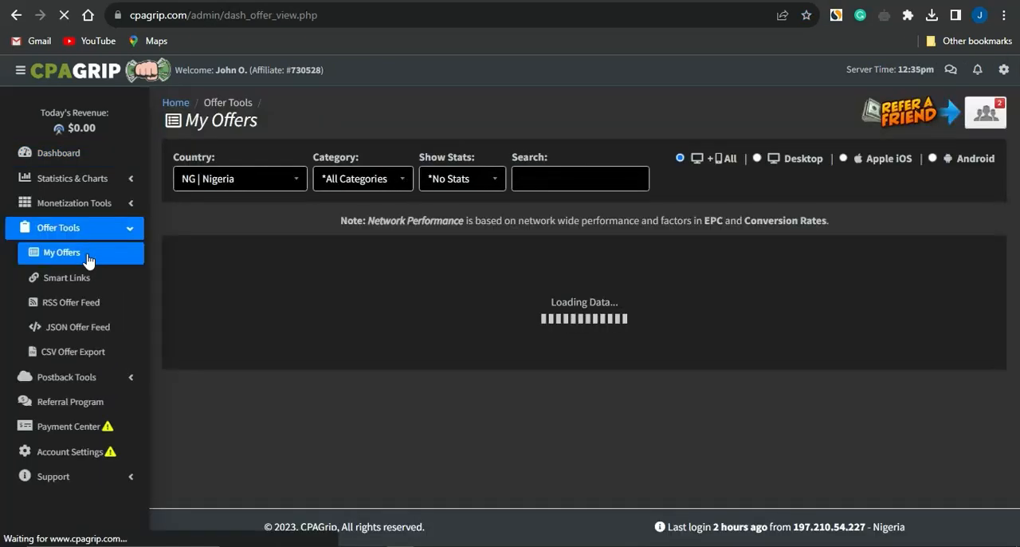
click(267, 176)
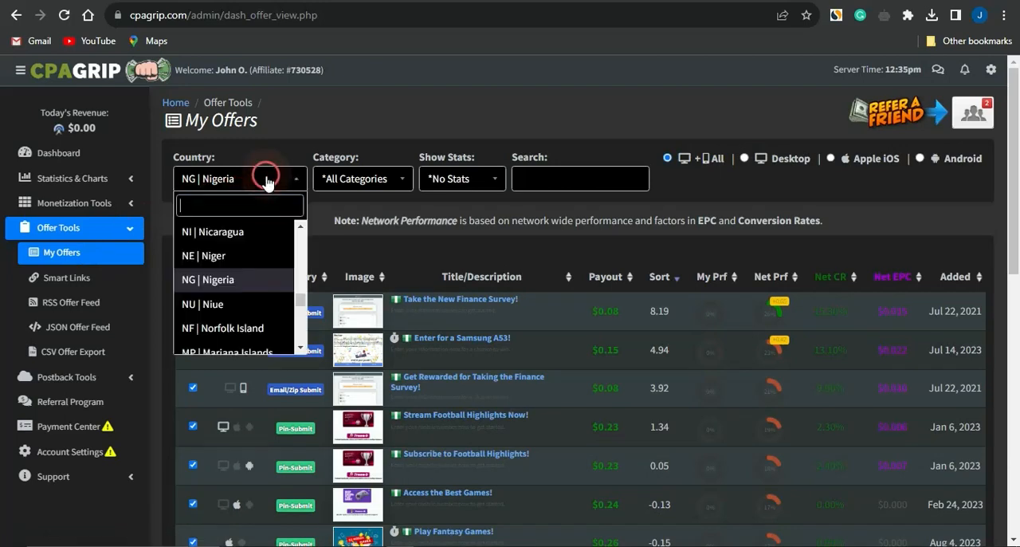
text(us)
key(Return)
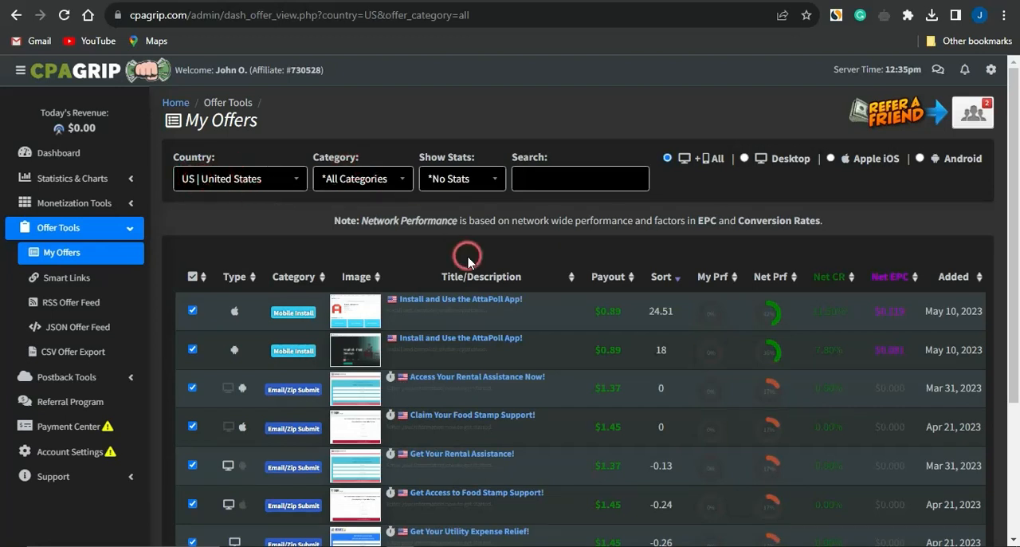
Step: Open the Apple iOS offer "Install and Use the AttaPoll App!", check its type and payout, and copy its tracking link
scroll(468, 260, down, 1)
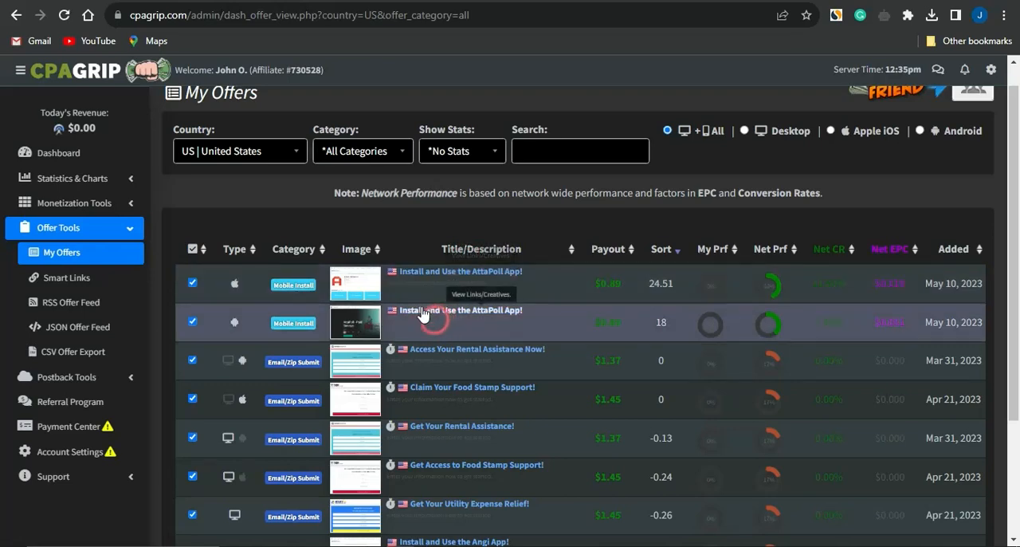
click(407, 279)
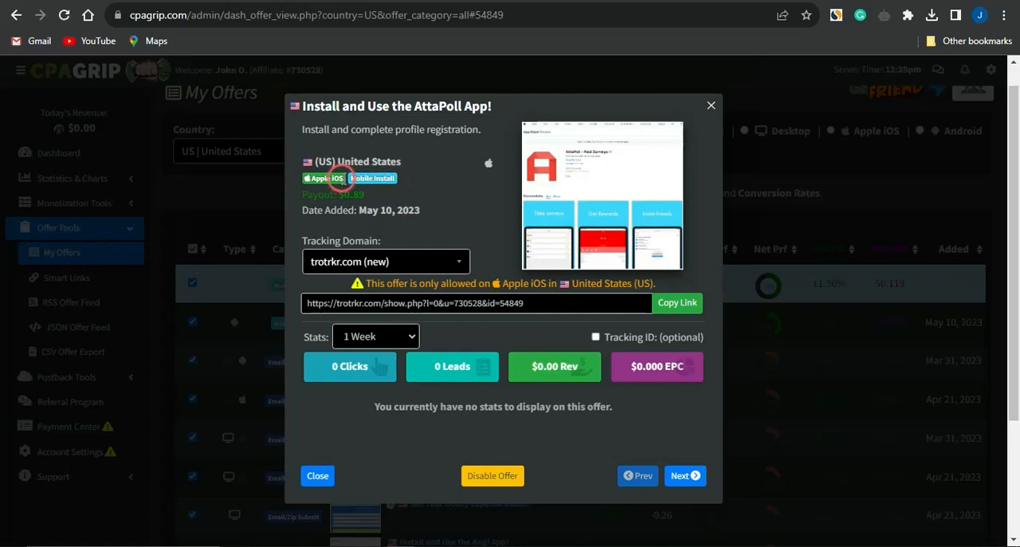
drag(343, 180, 419, 173)
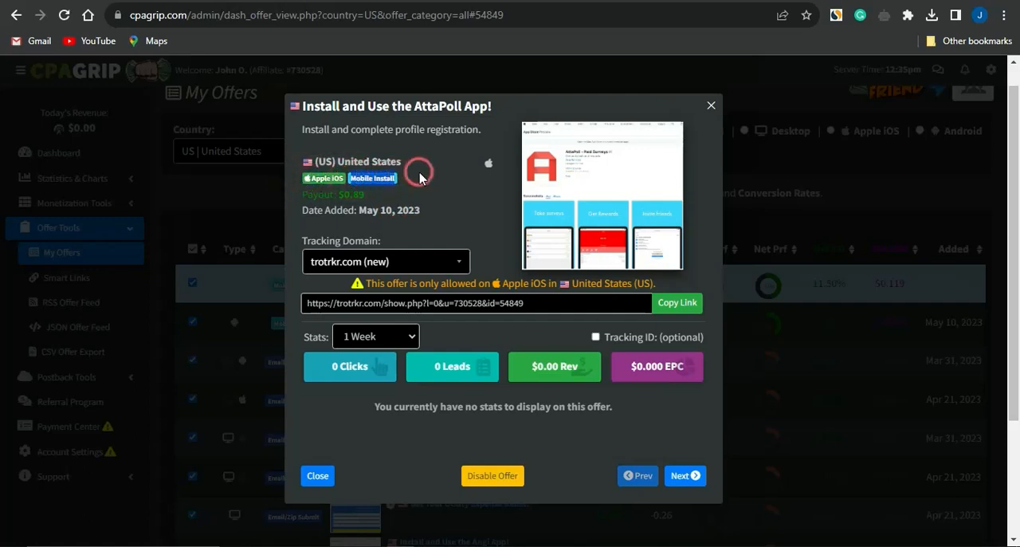
drag(336, 198, 427, 184)
click(343, 197)
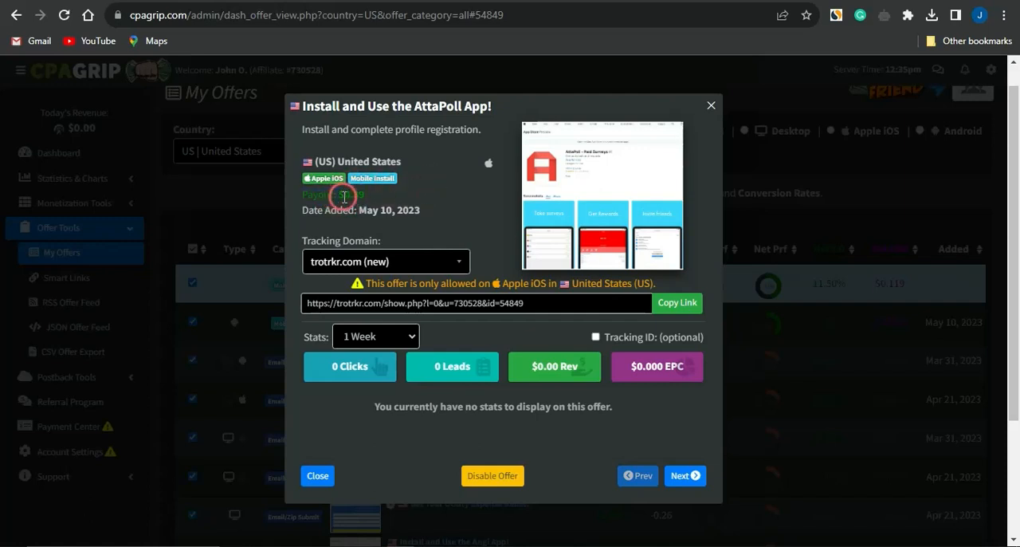
drag(338, 194, 366, 195)
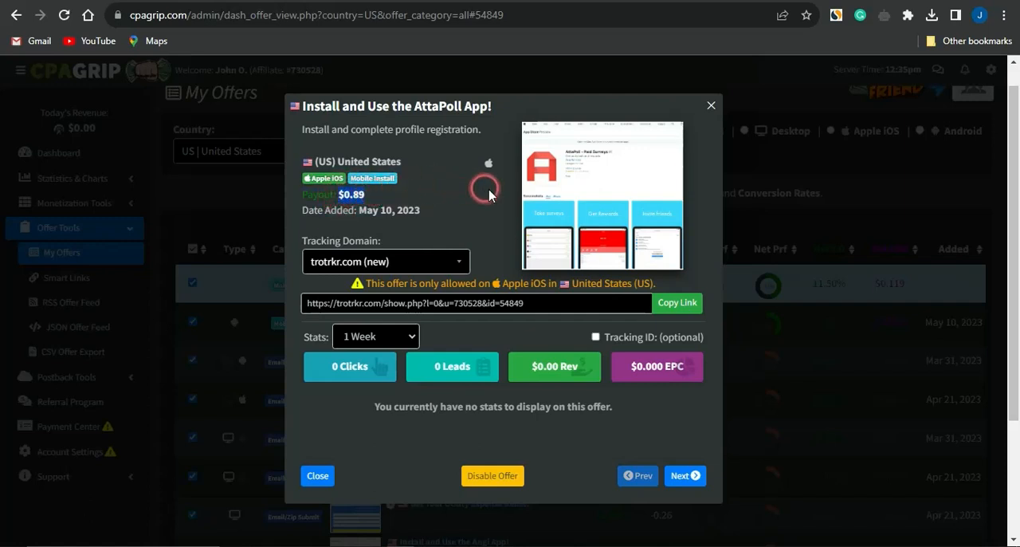
click(673, 305)
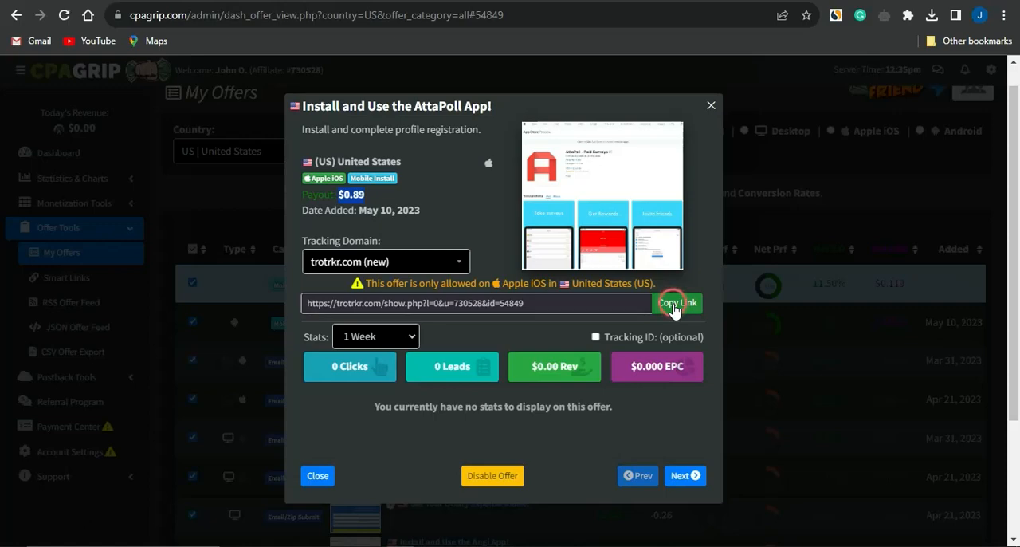
click(673, 305)
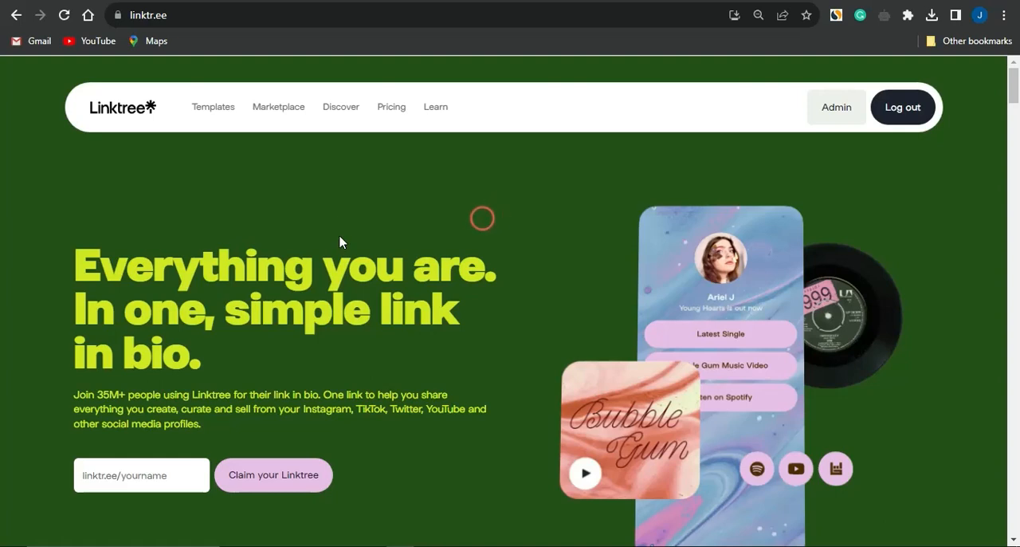
Step: Switch to the Linktree admin page and add the copied AttaPoll offer URL as a new link
click(147, 470)
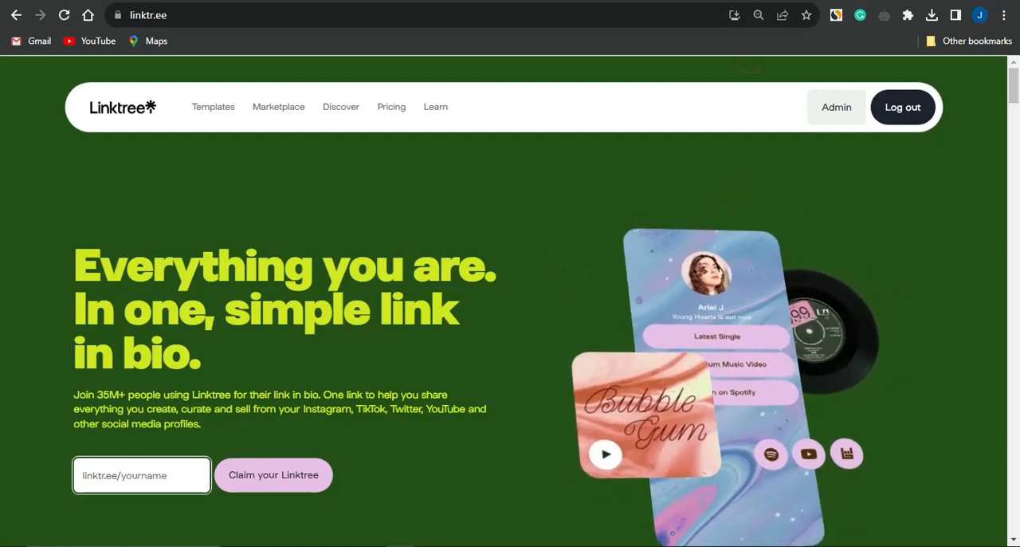
click(685, 2)
click(622, 221)
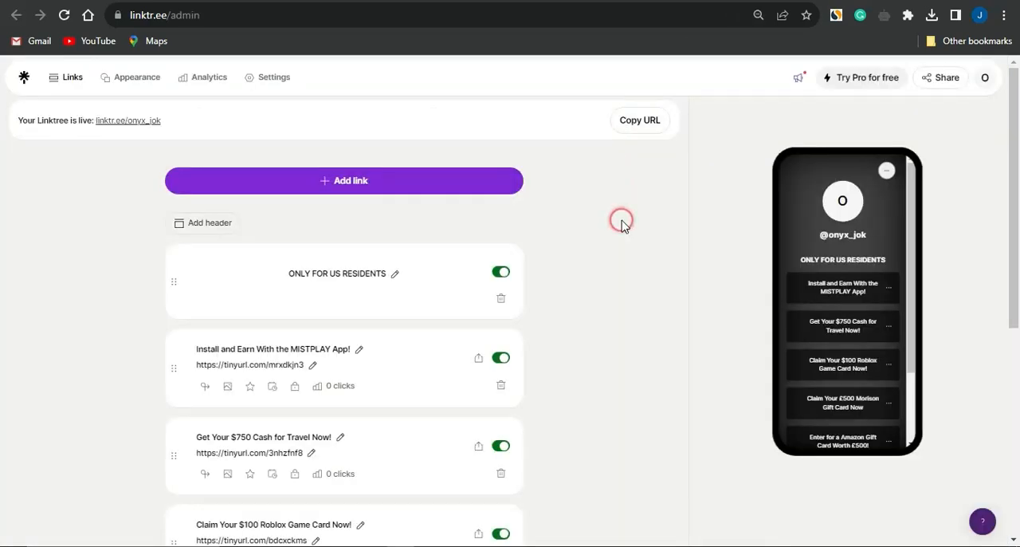
click(339, 182)
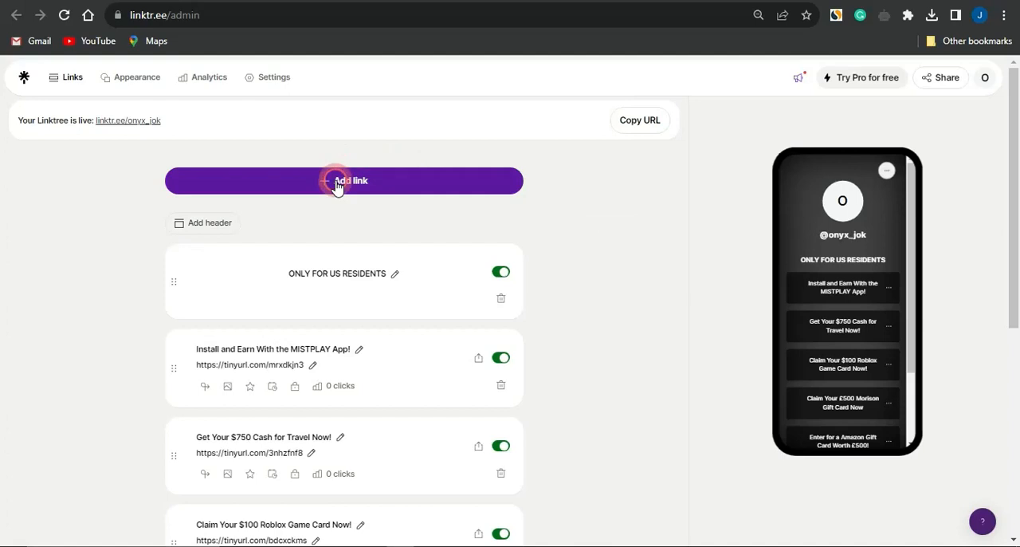
click(335, 215)
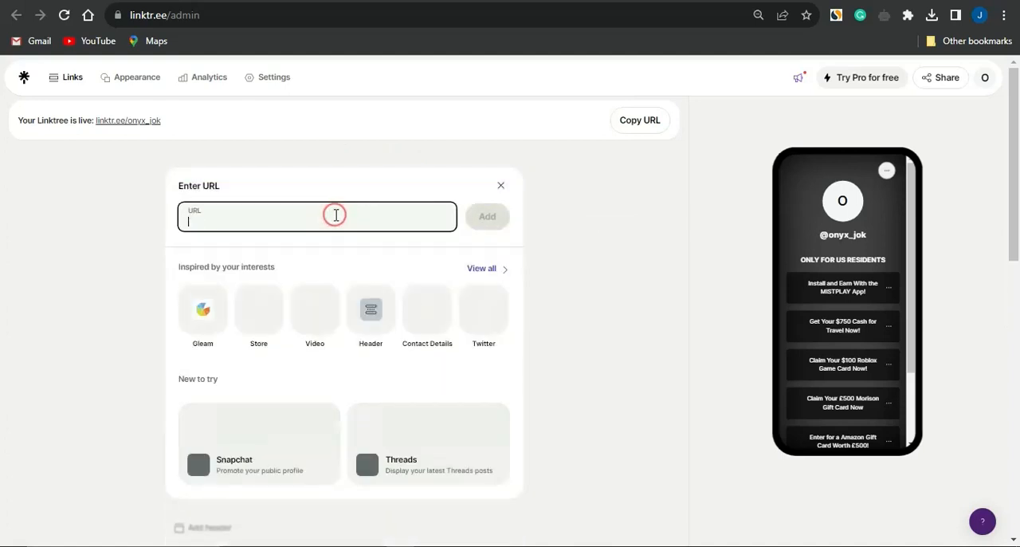
key(ctrl+v)
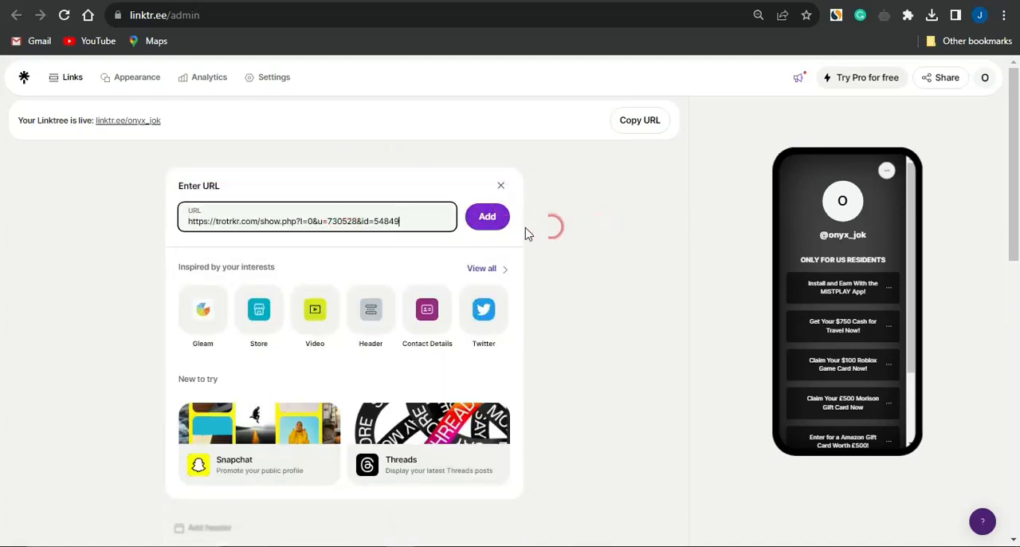
click(487, 227)
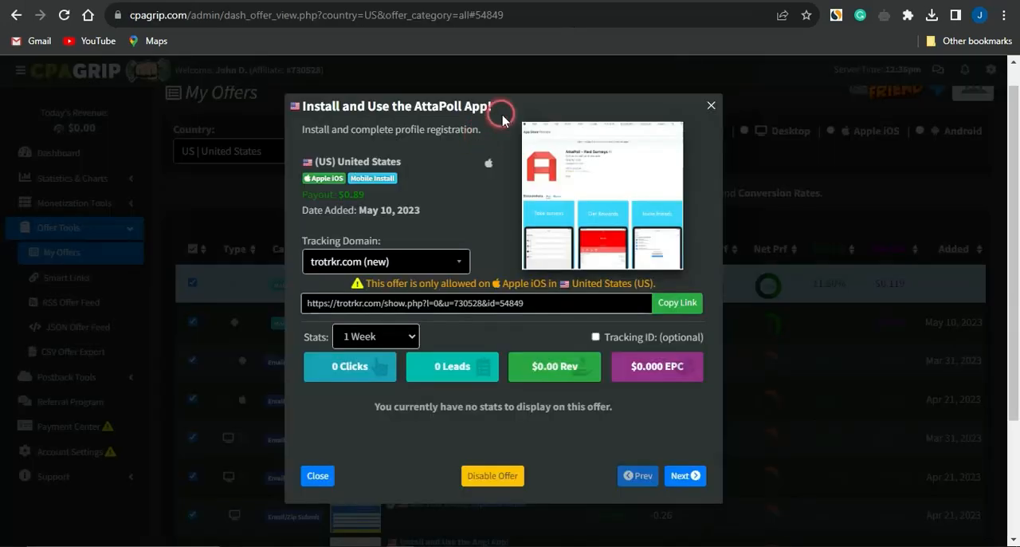
Step: Copy the offer's title from CPAGrip and rename the new Linktree link "Install and Use the AttaPoll App!"
drag(421, 129, 371, 124)
triple_click(298, 105)
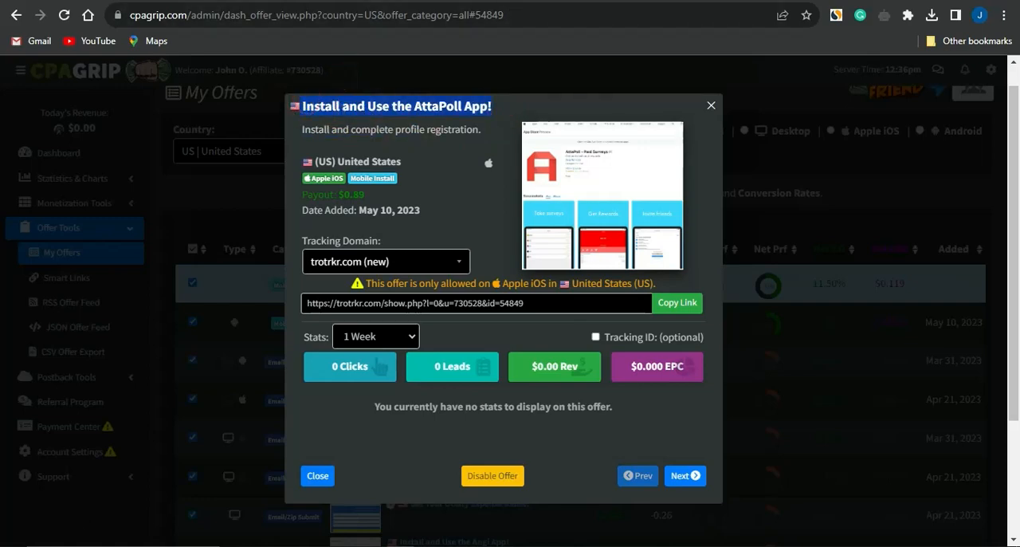
click(393, 164)
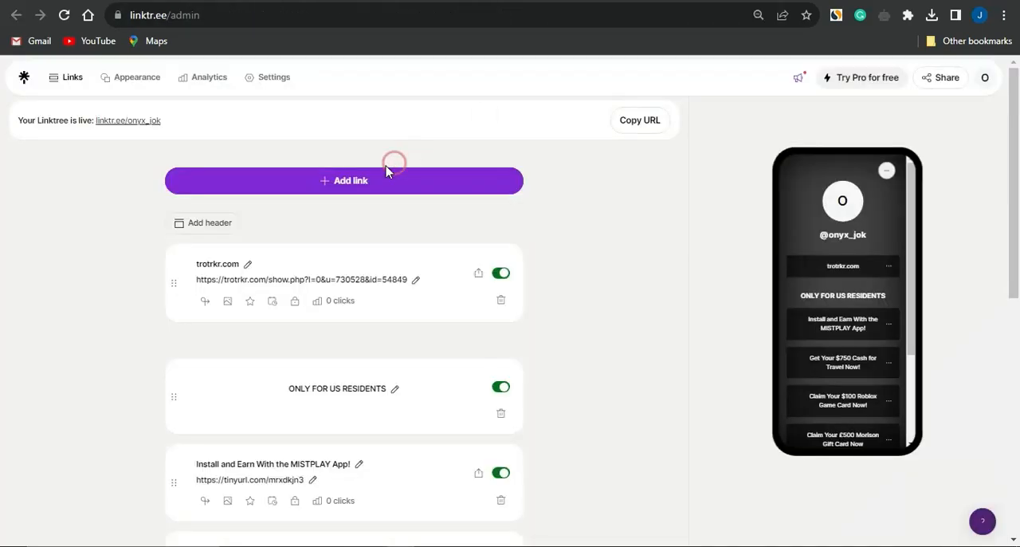
click(249, 264)
key(ctrl+v)
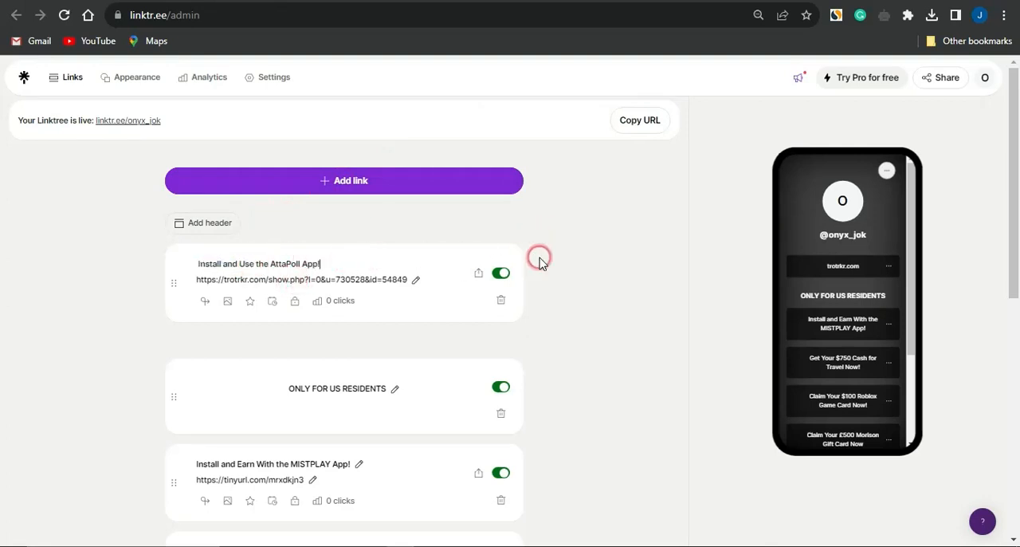
click(582, 275)
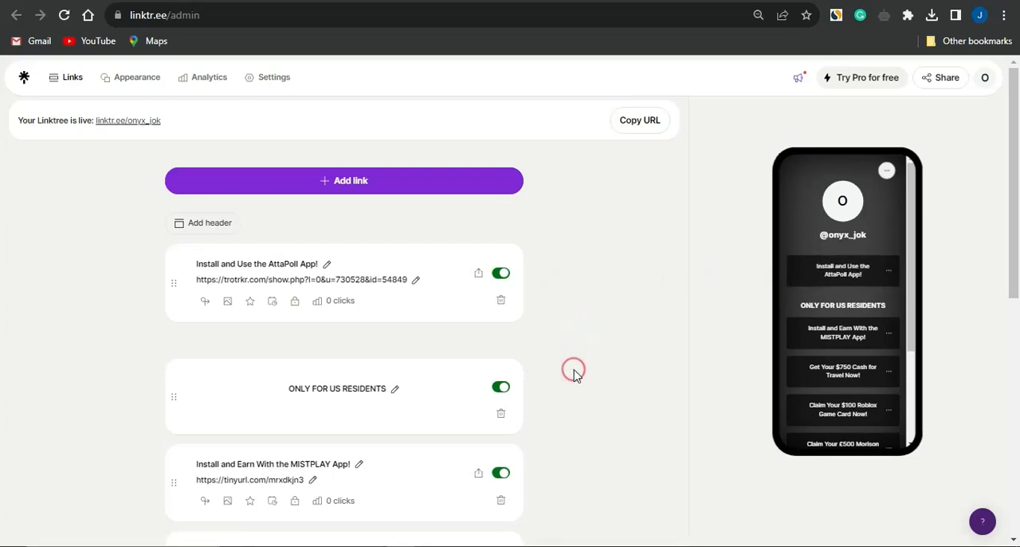
Step: Return to CPAGrip, open the Android version of the AttaPoll offer and copy its tracking link
scroll(573, 371, down, 4)
scroll(574, 372, down, 2)
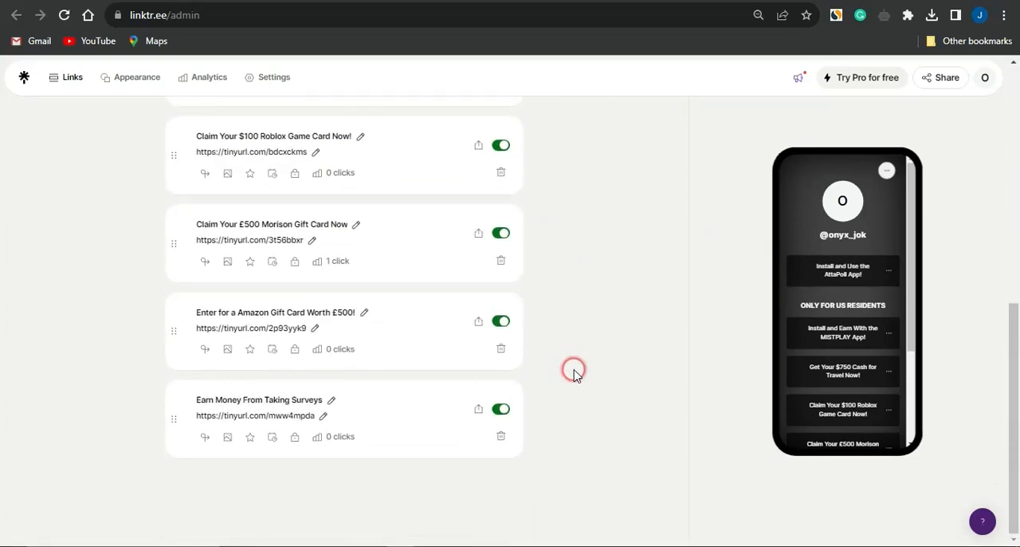
scroll(574, 372, up, 4)
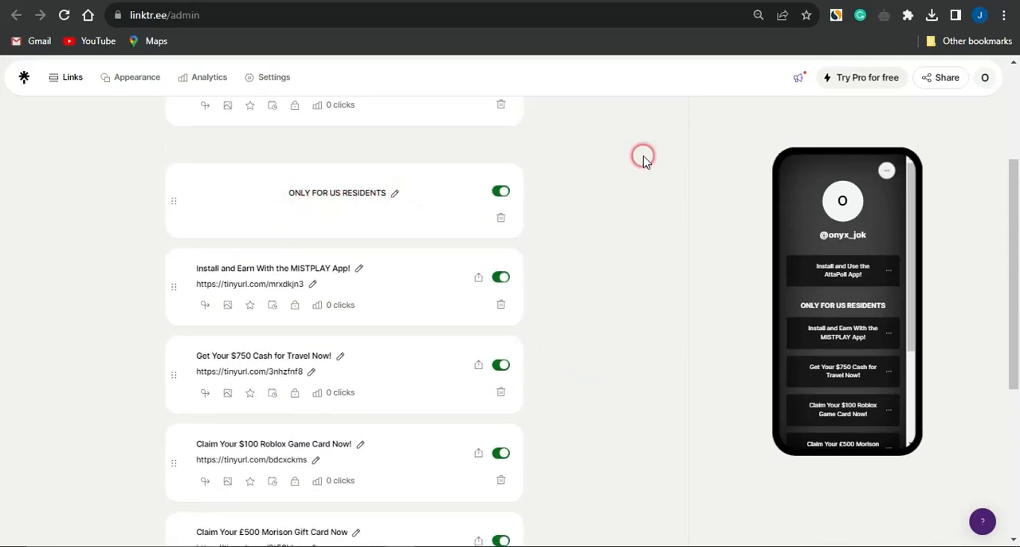
click(580, 0)
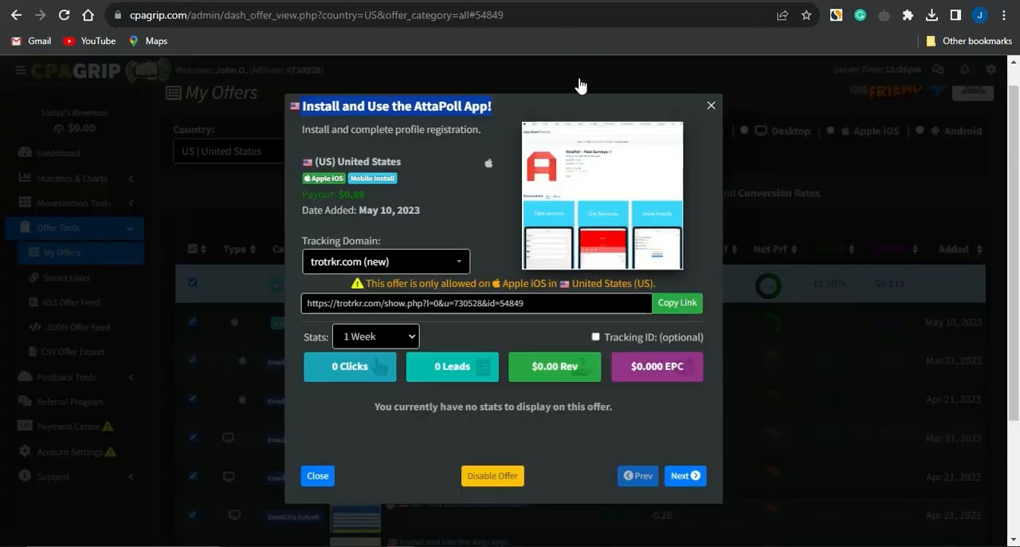
click(759, 323)
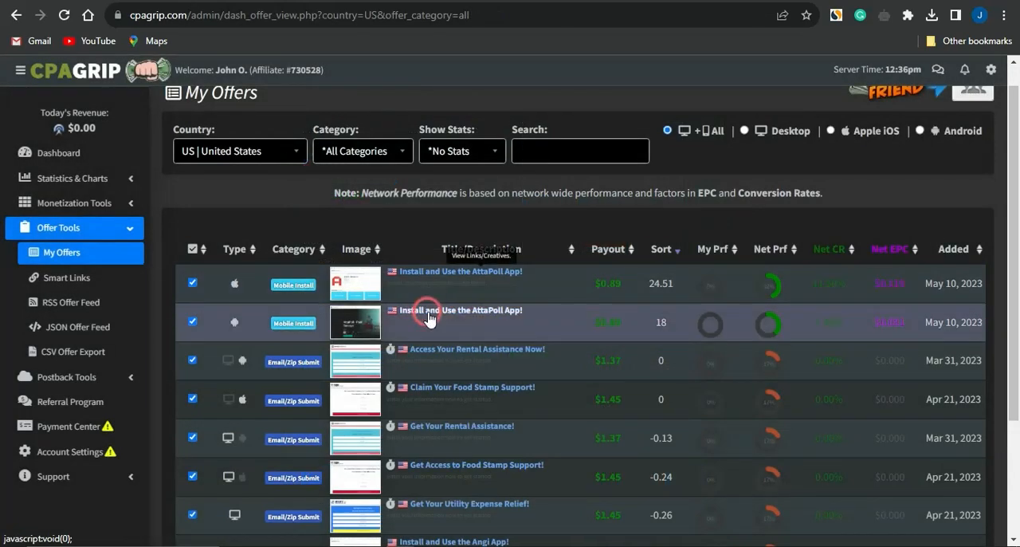
click(428, 311)
click(668, 306)
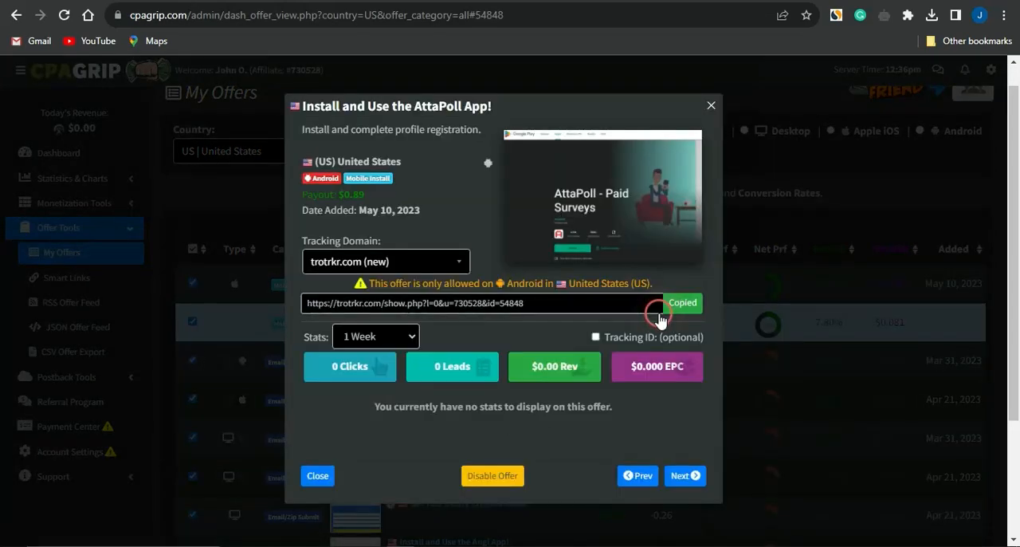
click(665, 1)
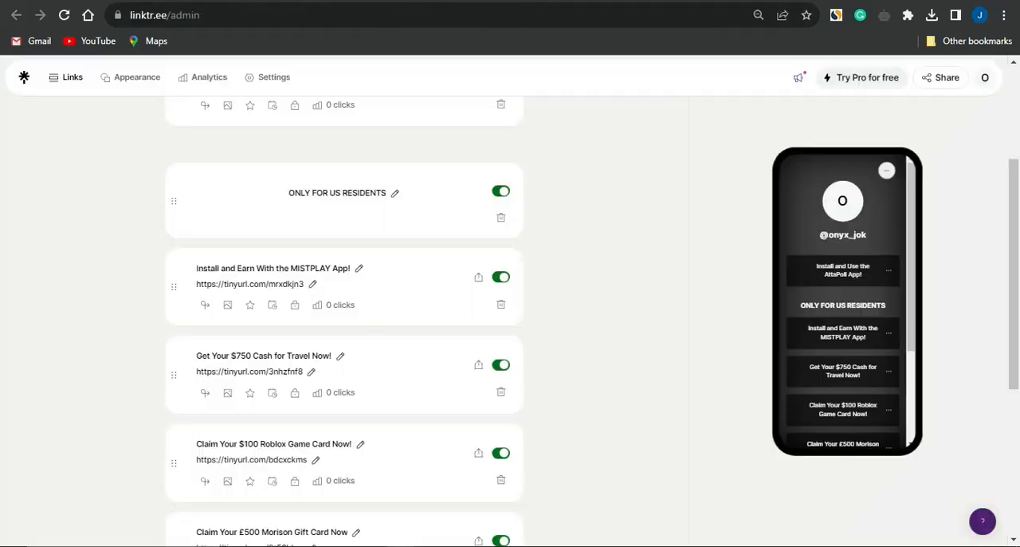
scroll(378, 309, up, 3)
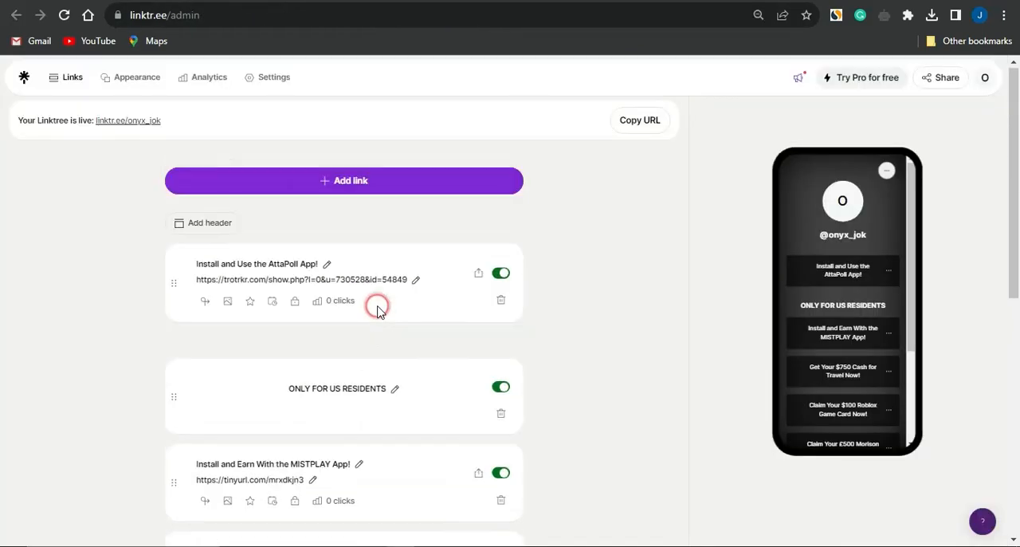
click(303, 182)
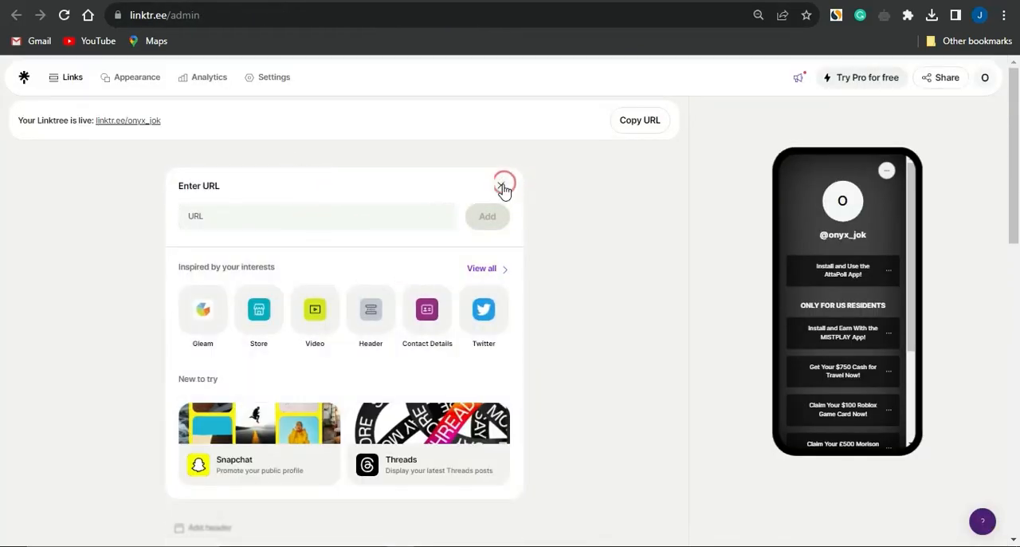
click(502, 186)
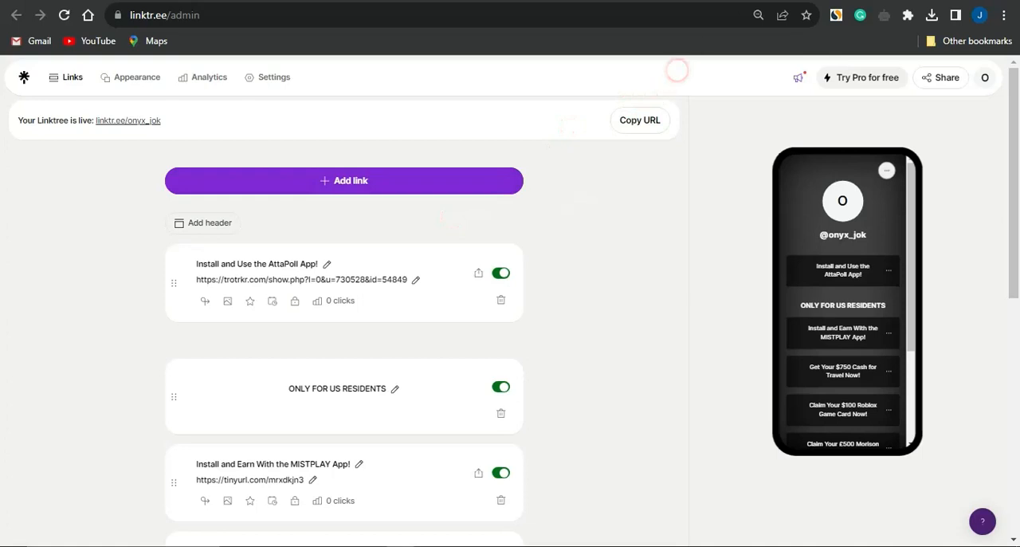
Step: Open the Linktree sharing options, preview the public page, and copy the Linktree profile URL
click(742, 1)
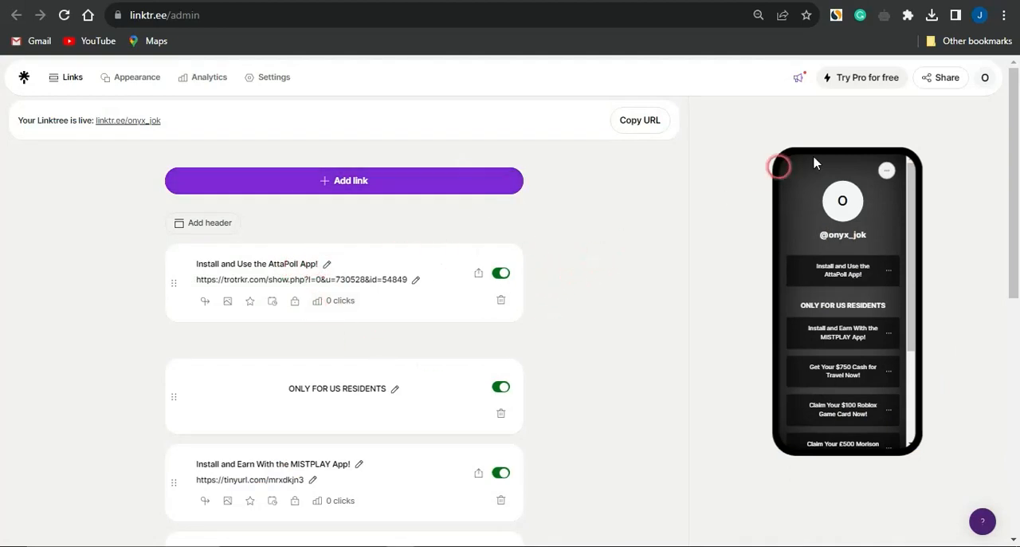
click(941, 80)
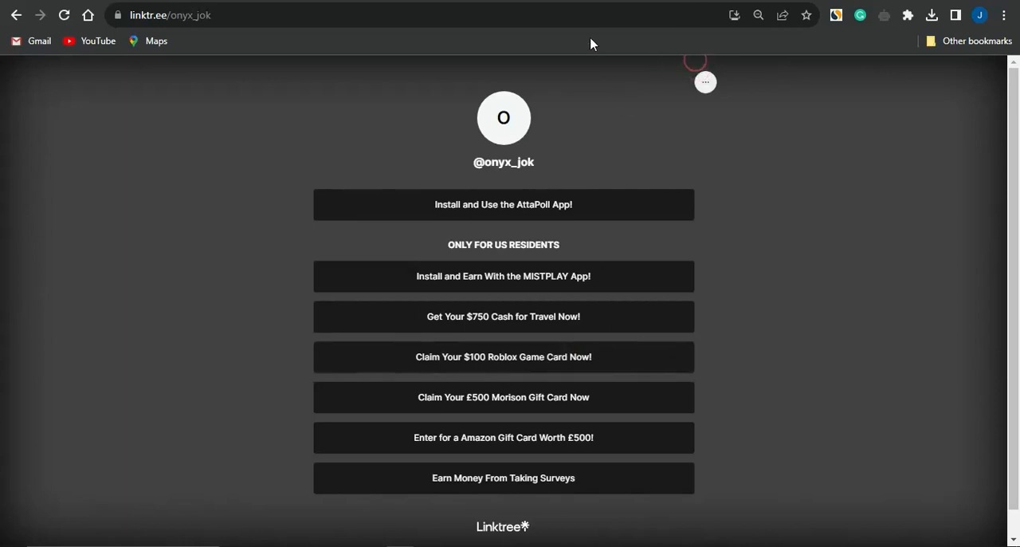
click(263, 2)
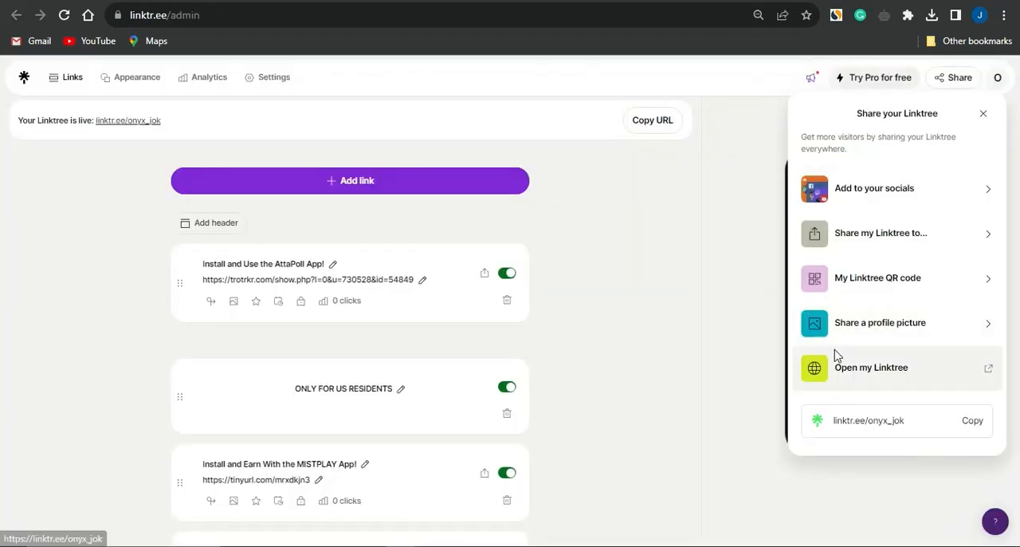
click(978, 424)
click(707, 264)
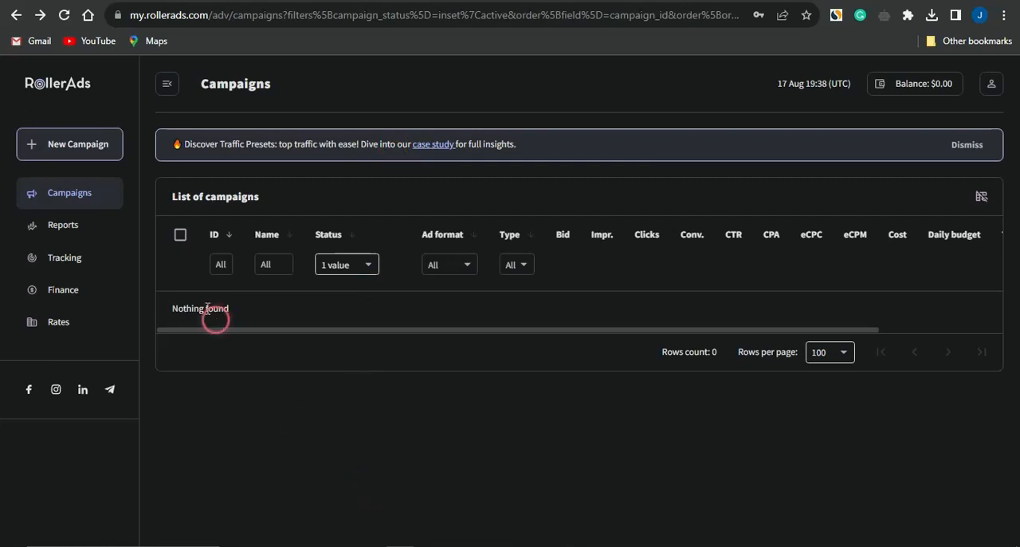
Step: Start a new RollerAds campaign in the Push format and set its bid model to CPC
click(65, 151)
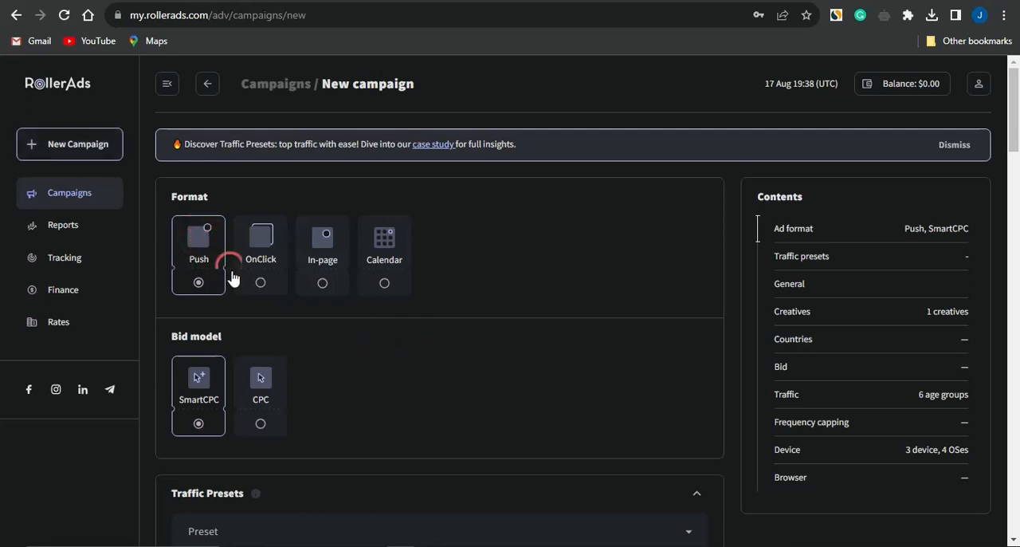
scroll(433, 383, down, 2)
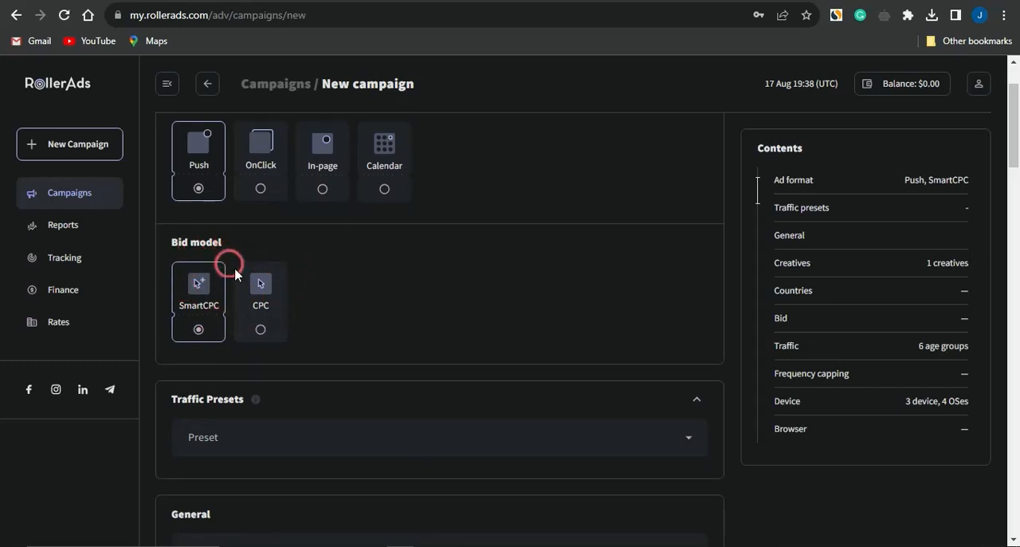
click(247, 295)
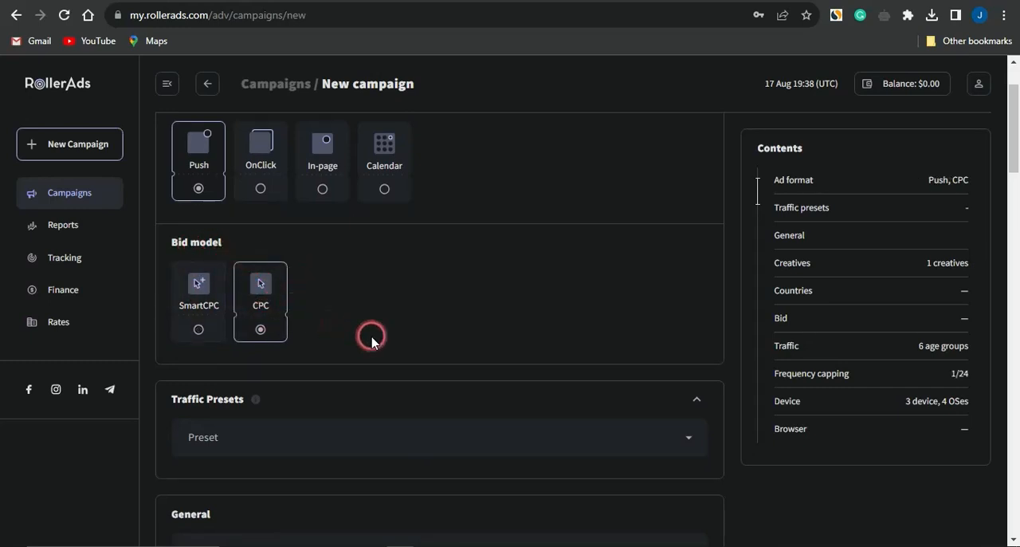
Step: Look through the available traffic presets and leave the list without choosing one
scroll(371, 337, down, 3)
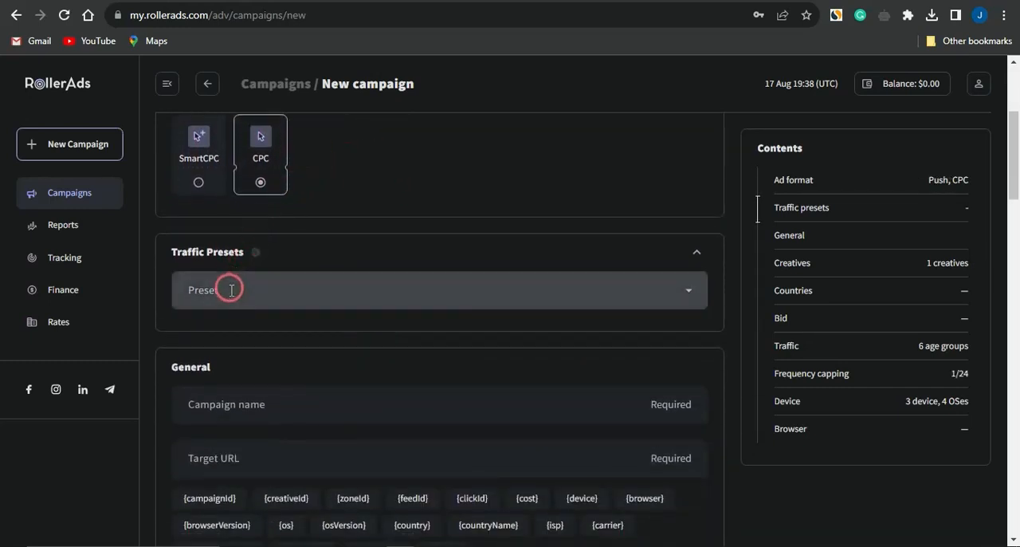
click(288, 290)
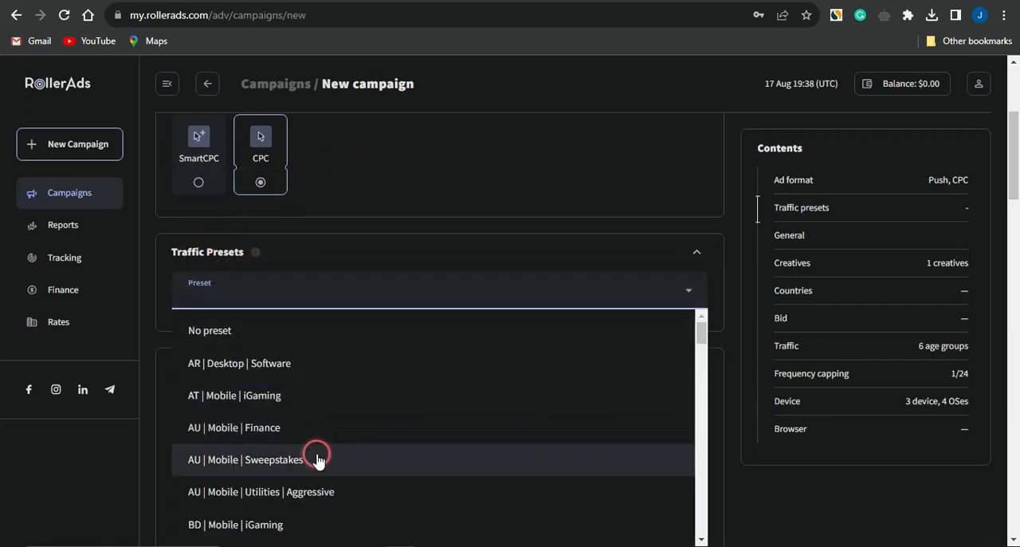
scroll(338, 330, down, 2)
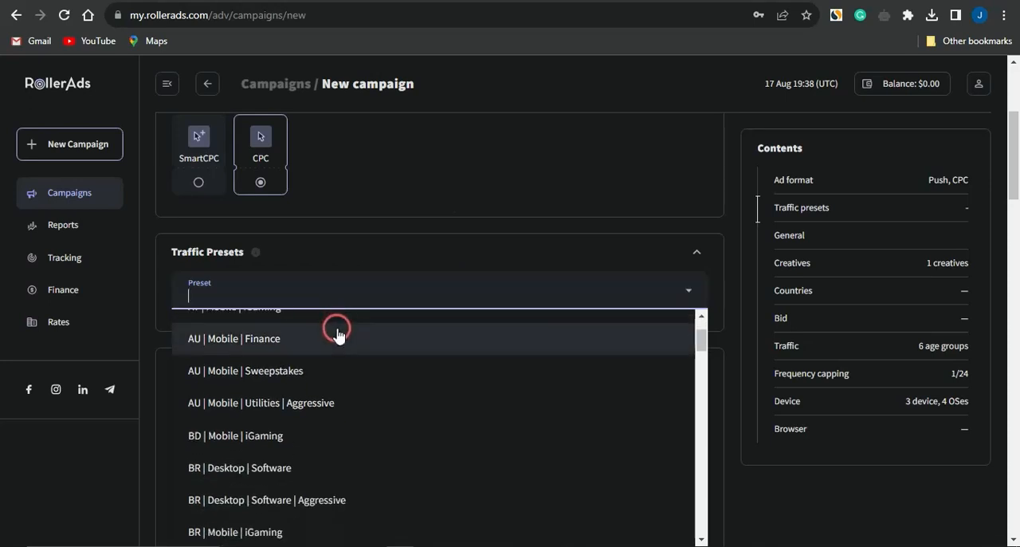
scroll(336, 330, up, 2)
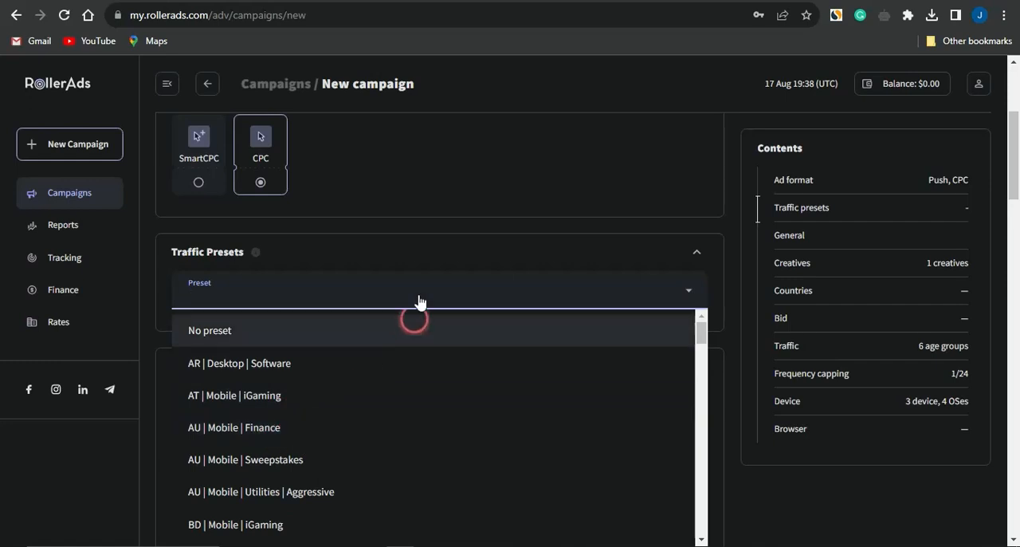
click(365, 291)
click(364, 255)
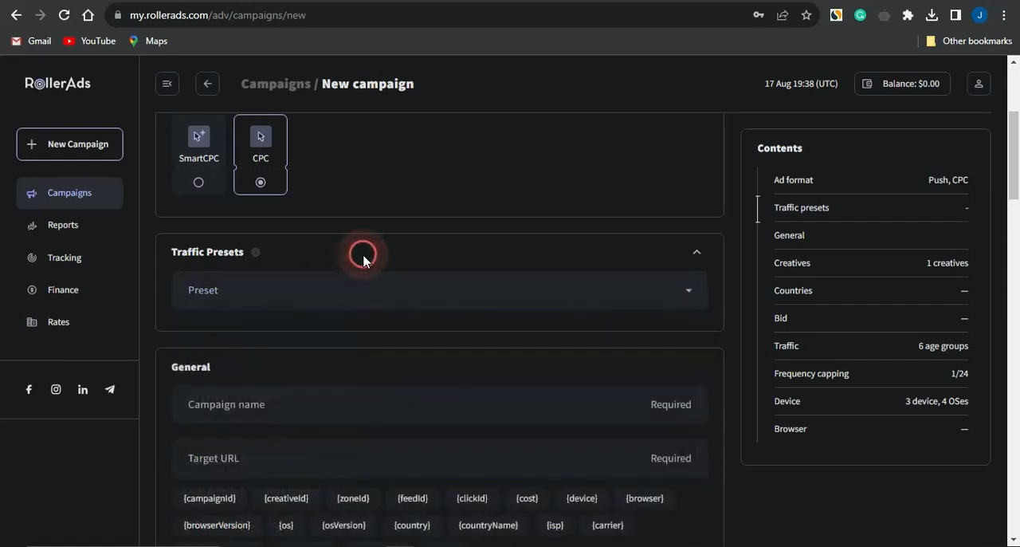
Step: Name the campaign "linktree" and set its target URL to the copied Linktree profile address
scroll(322, 372, down, 2)
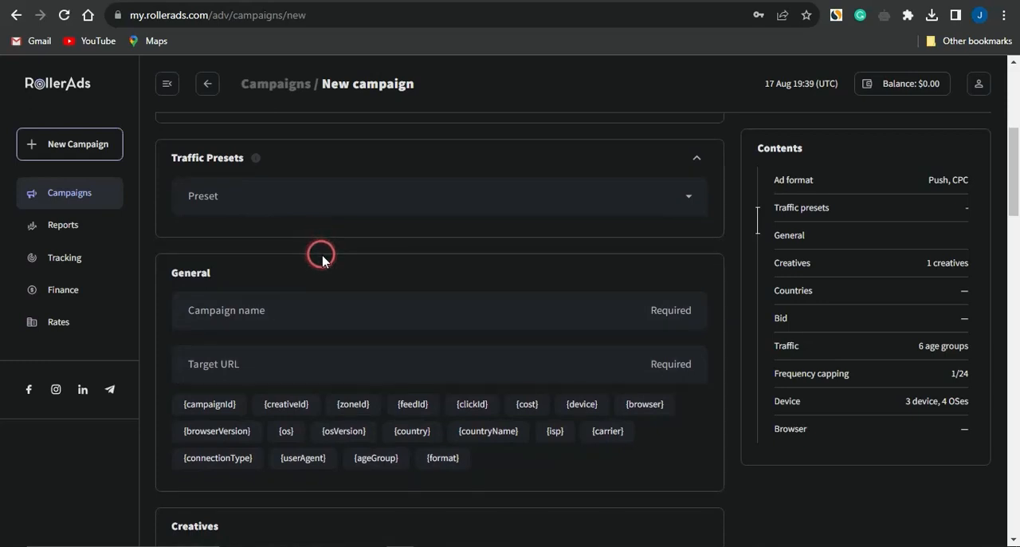
click(278, 309)
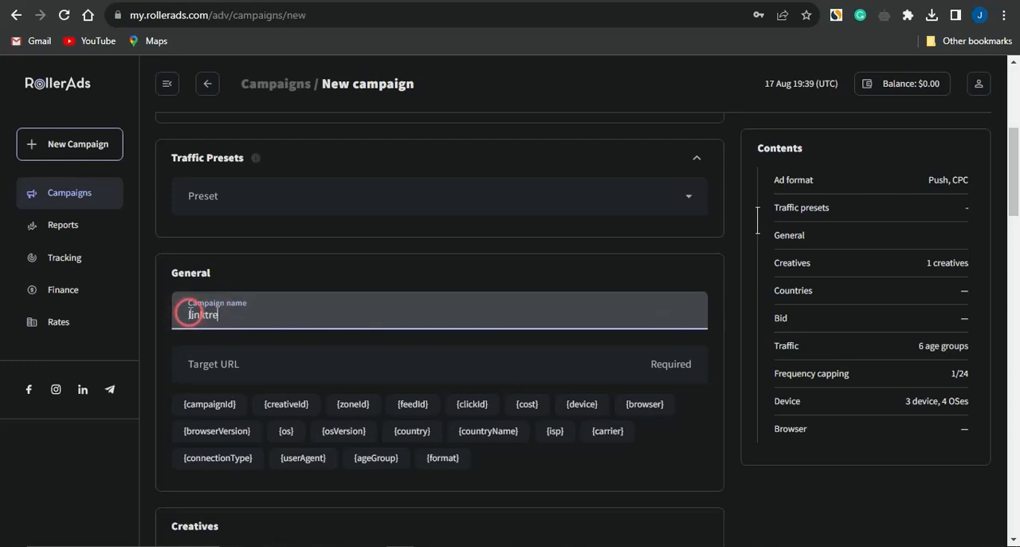
click(338, 289)
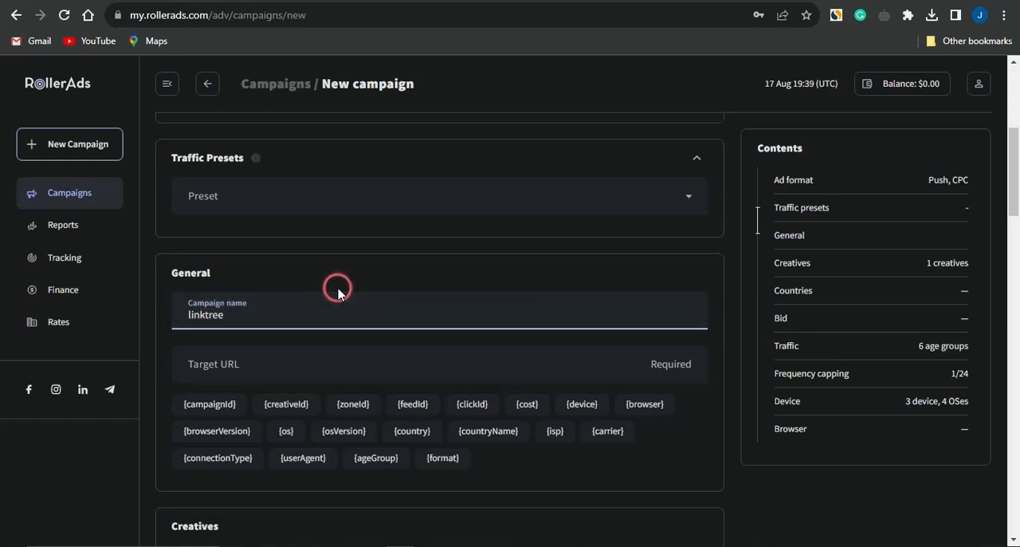
click(253, 363)
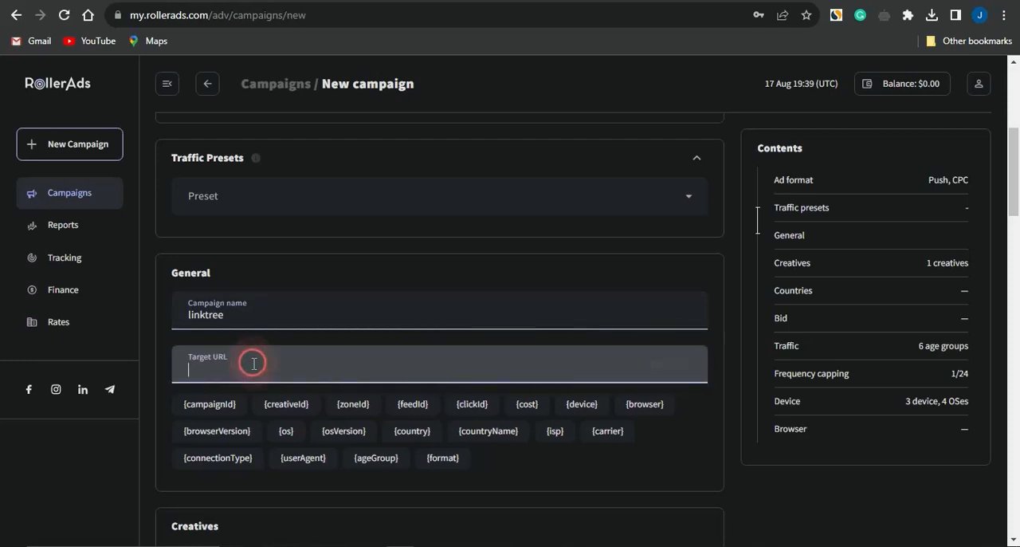
text(https://linktr.ee/onyx_jok)
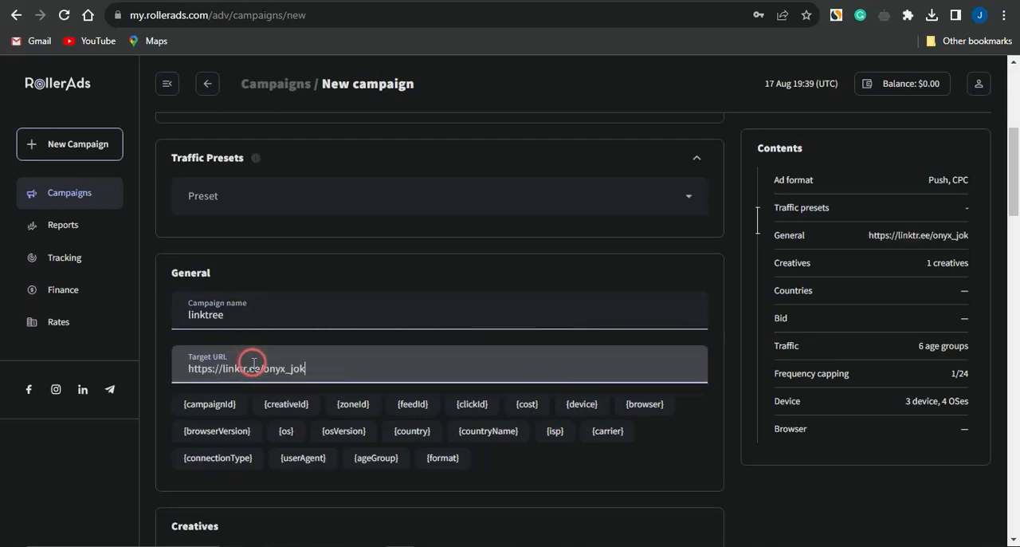
Step: Examine the Creatives section of the campaign form for its icon, image, title and description requirements
scroll(438, 350, down, 2)
scroll(438, 351, down, 1)
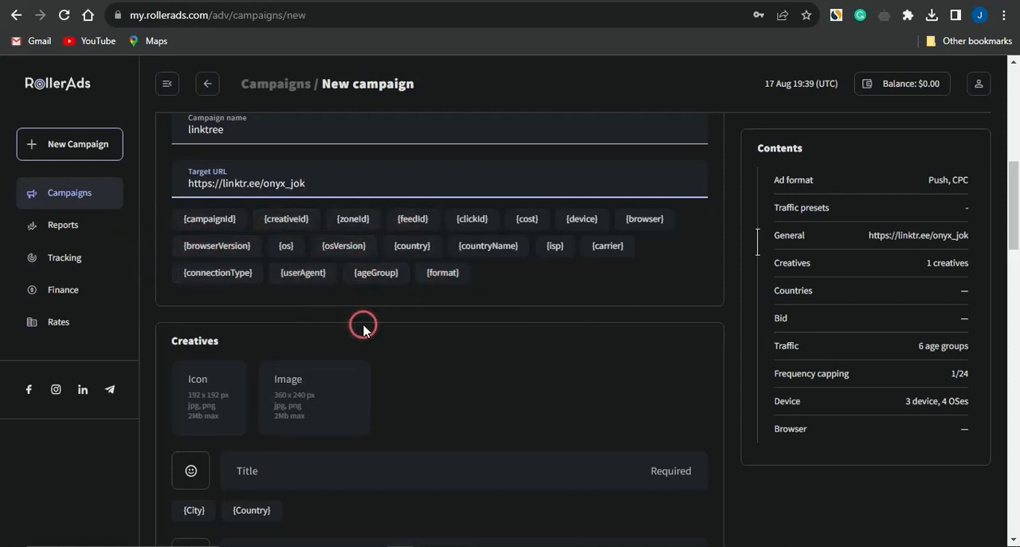
scroll(364, 324, down, 1)
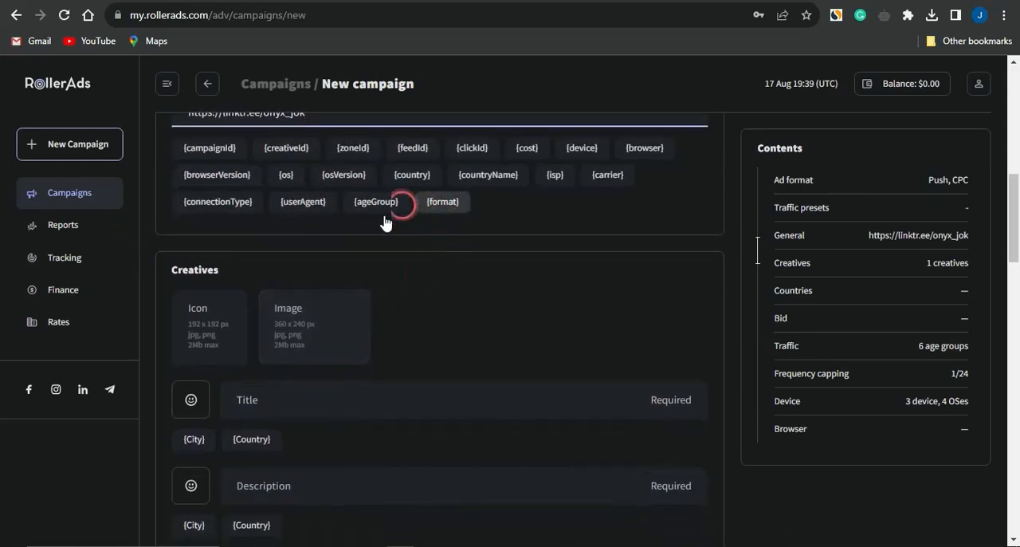
scroll(441, 277, down, 1)
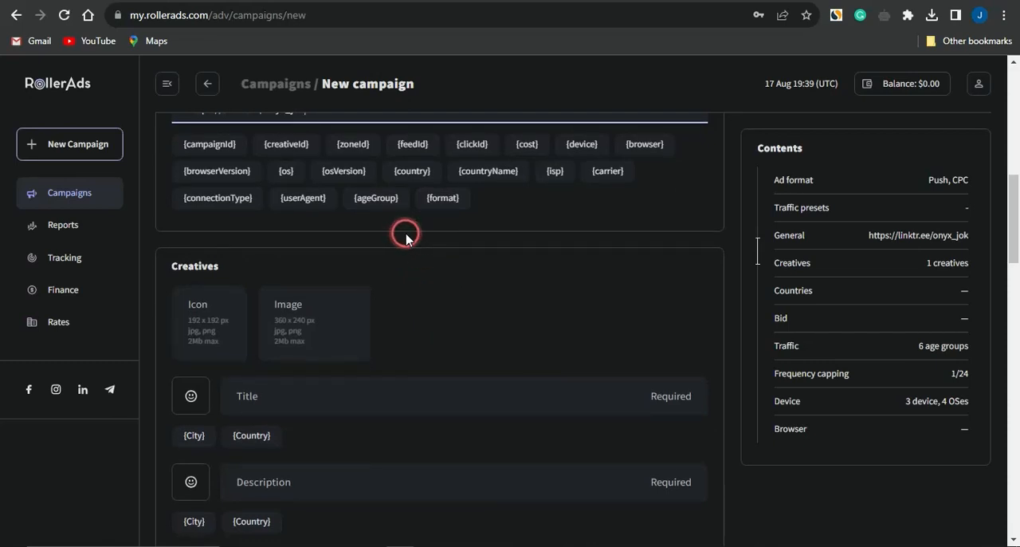
scroll(406, 237, down, 2)
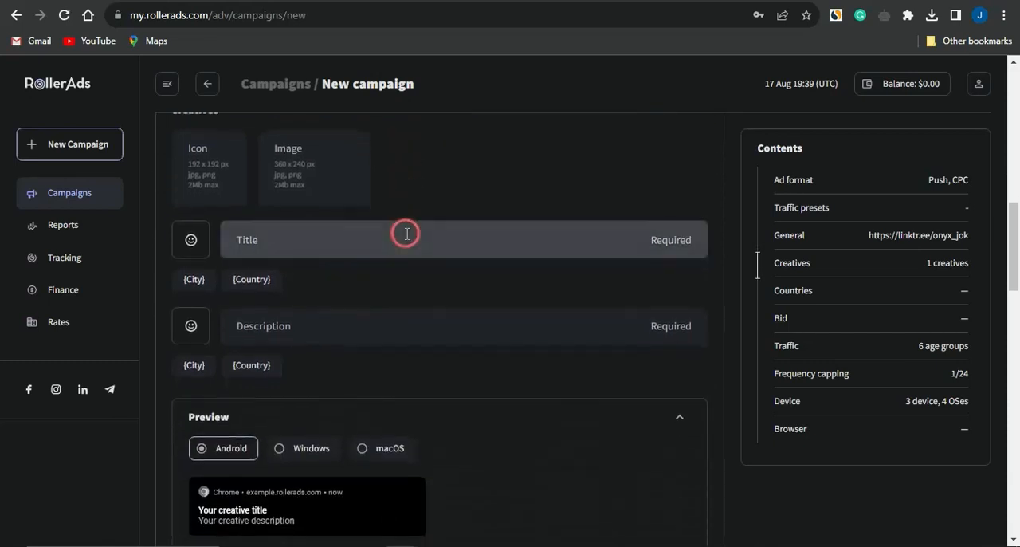
scroll(406, 238, up, 1)
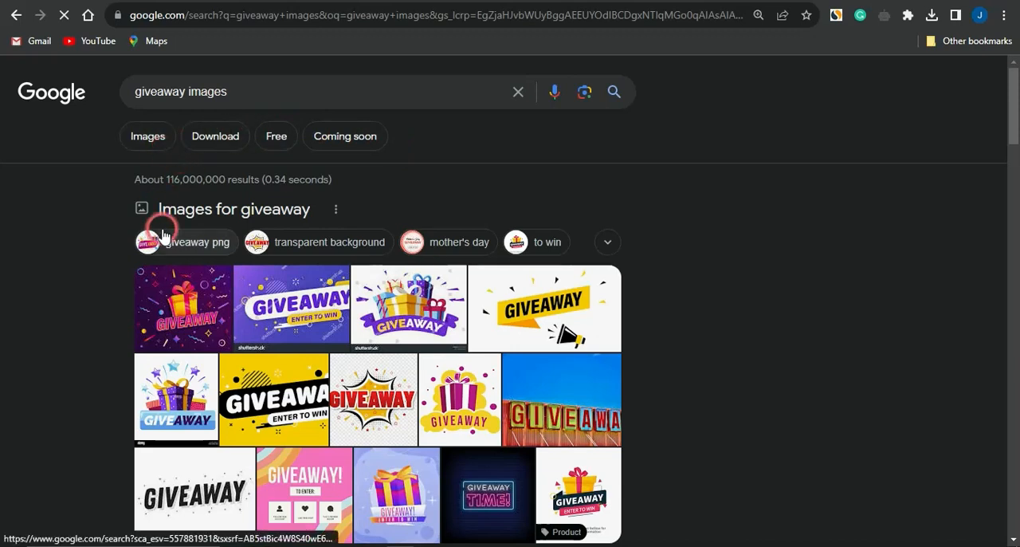
Step: Open the Google image results for "giveaway images" and save the iStock "Giveaway Enter to Win" picture to Downloads
click(149, 134)
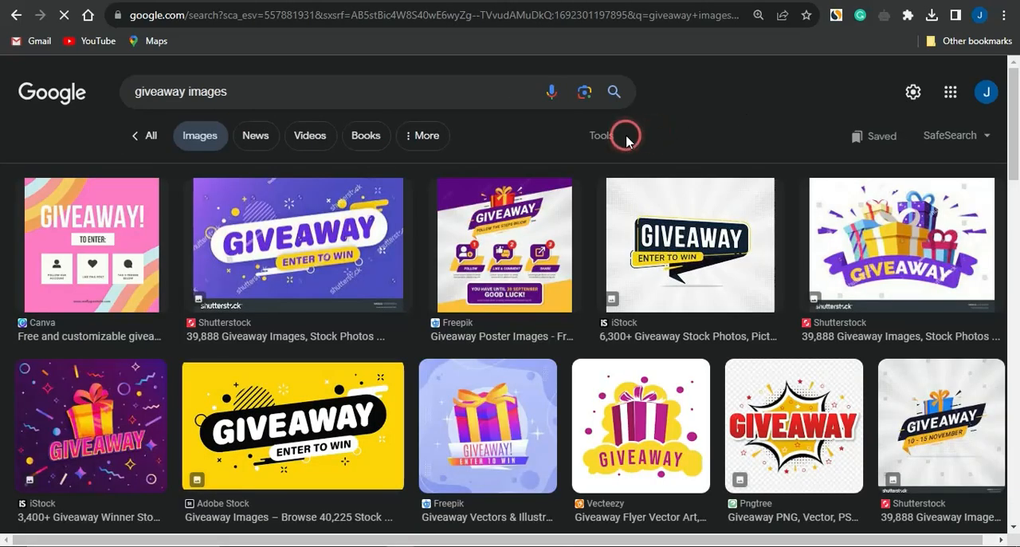
scroll(384, 242, down, 2)
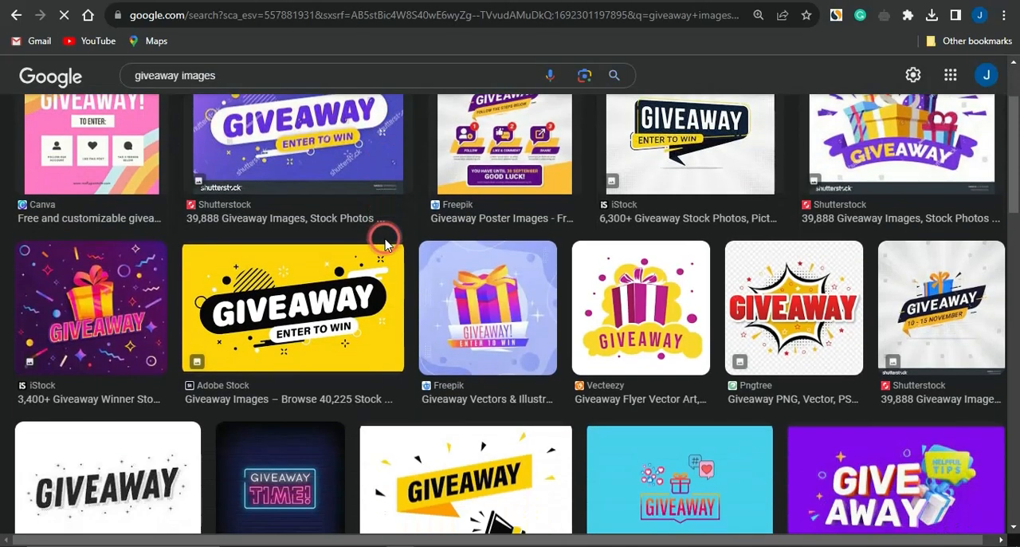
click(80, 290)
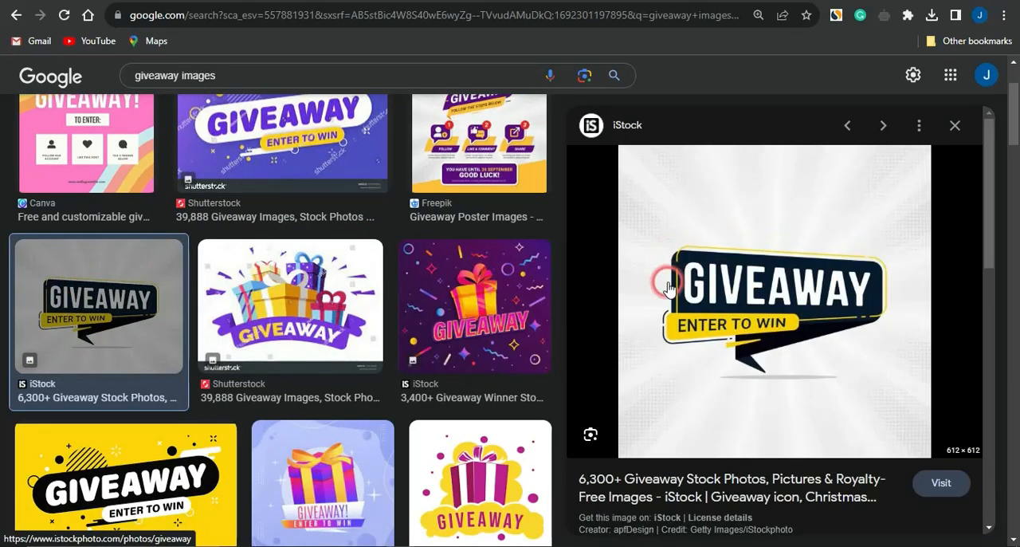
right_click(754, 270)
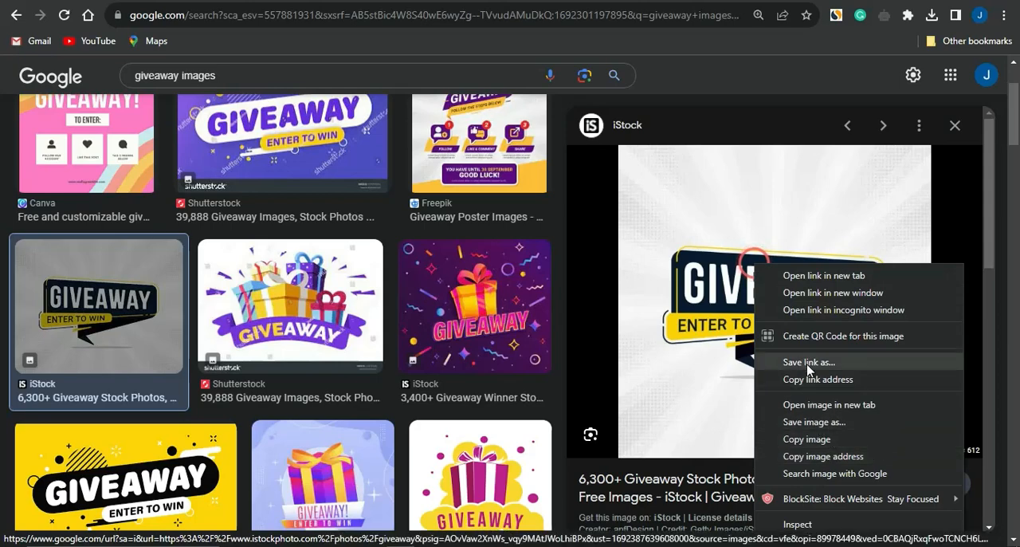
click(812, 422)
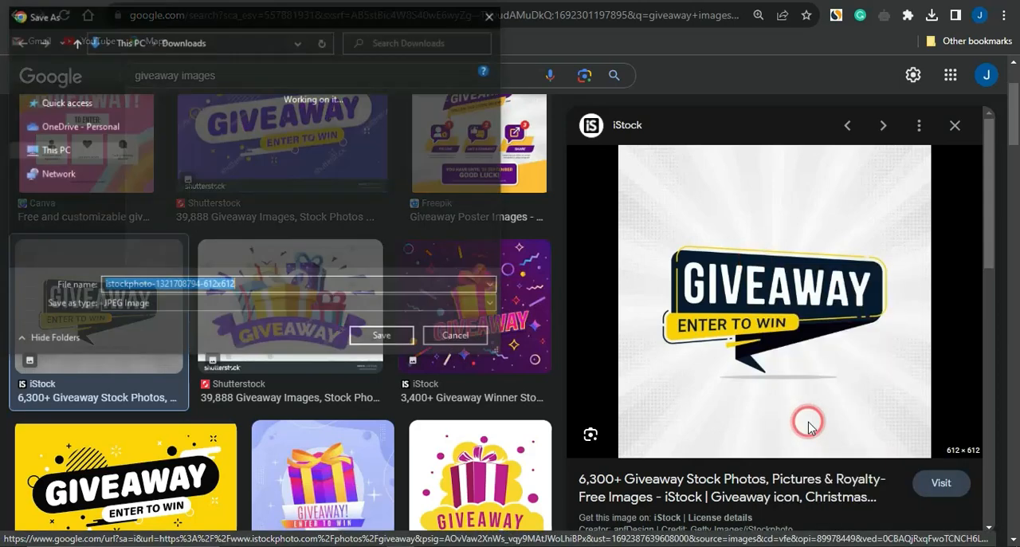
click(395, 342)
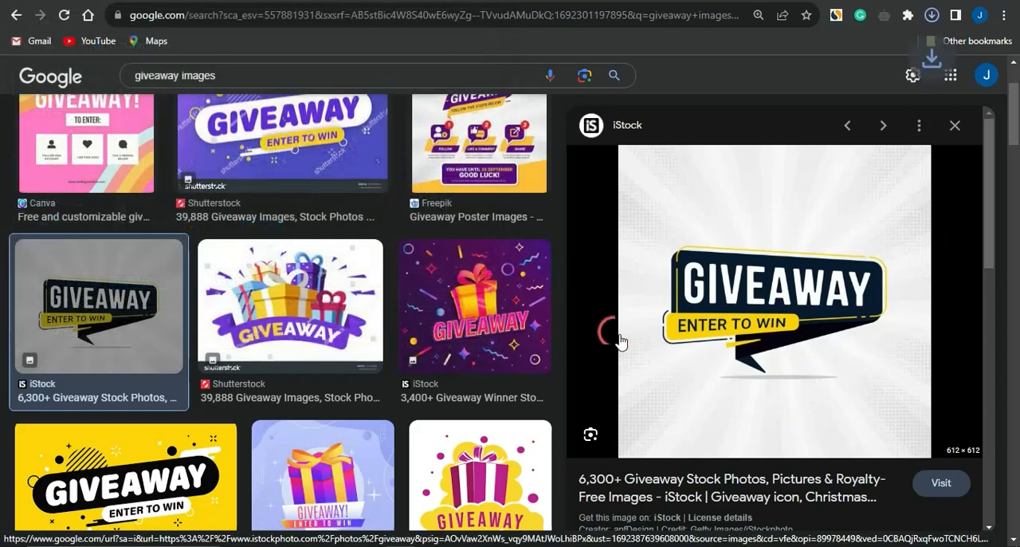
click(670, 68)
click(558, 2)
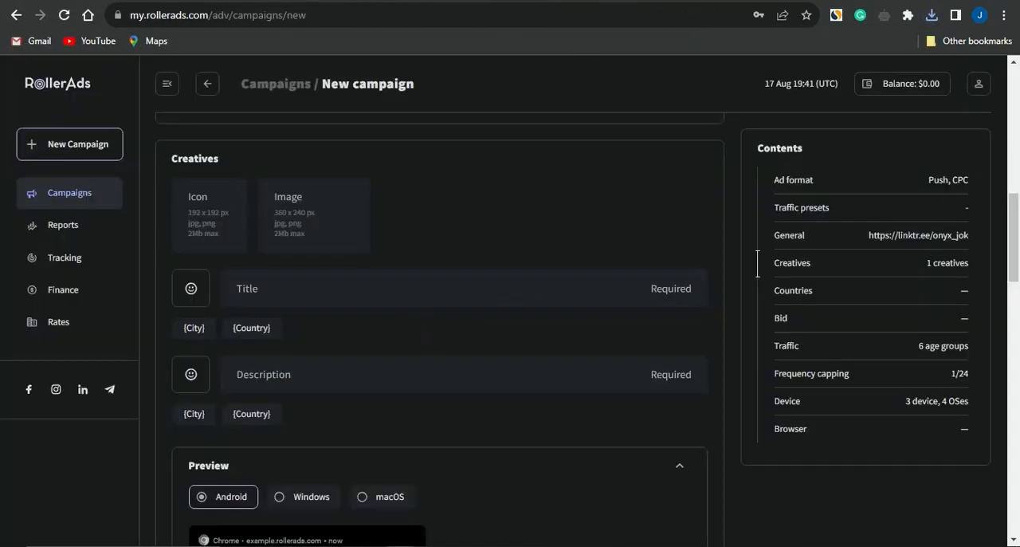
click(539, 293)
click(203, 217)
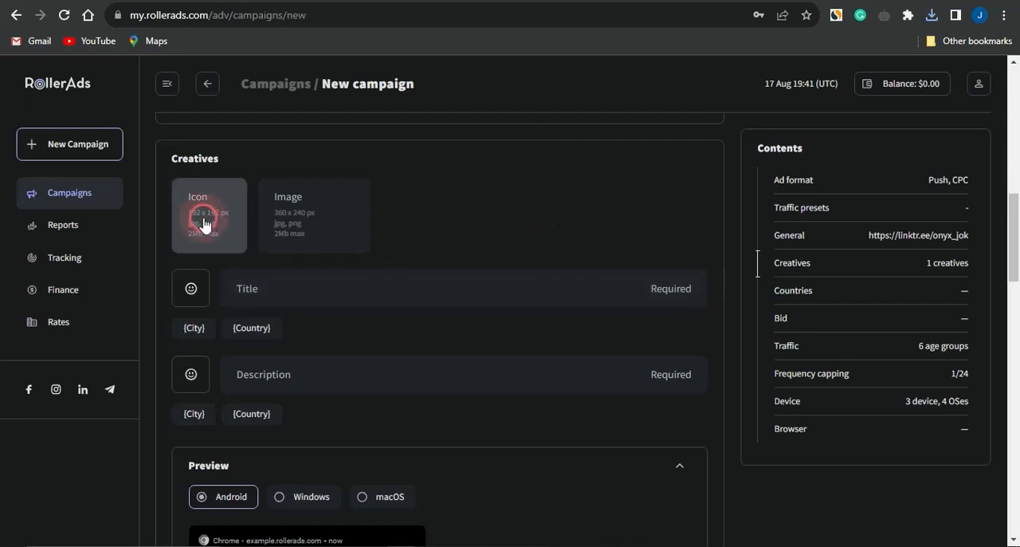
double_click(178, 148)
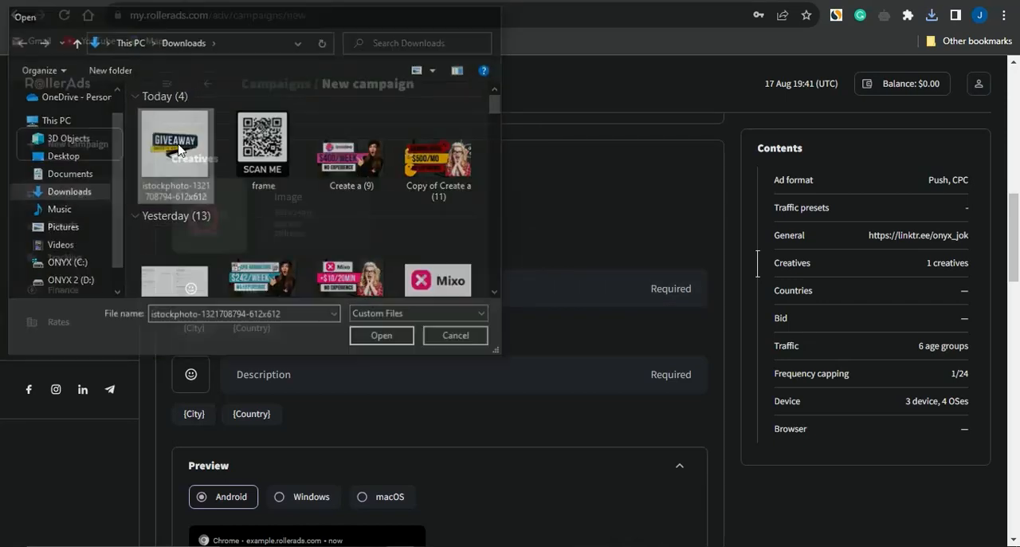
click(278, 287)
Step: Upload the same giveaway picture as the creative's main image and crop it to the proposed frame
click(295, 211)
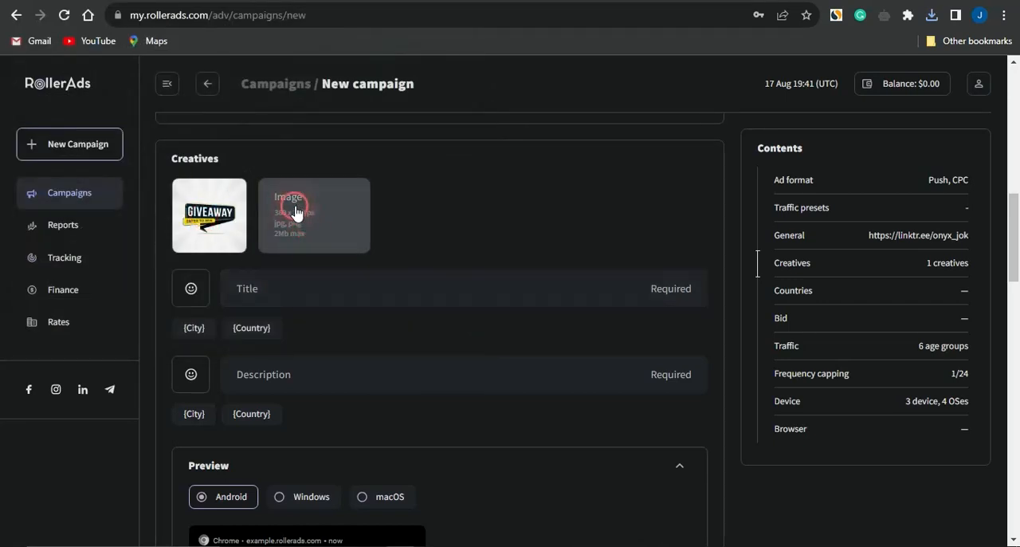
double_click(187, 163)
click(371, 239)
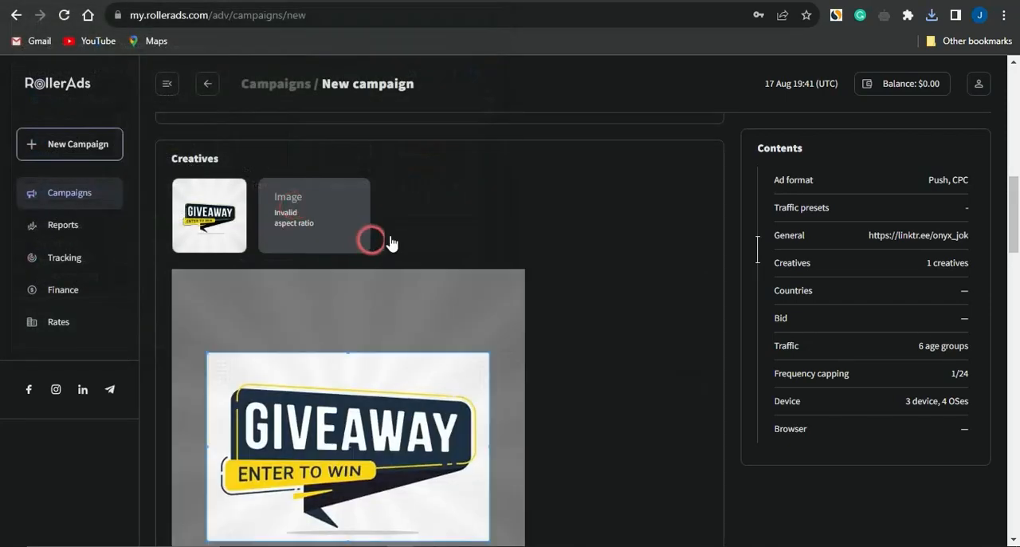
click(620, 325)
scroll(622, 332, down, 1)
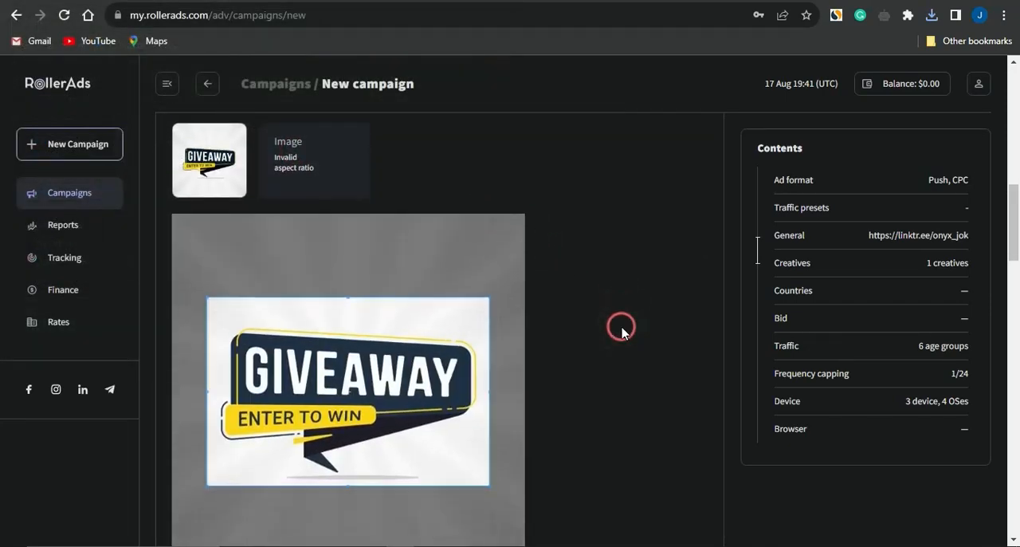
scroll(623, 331, down, 3)
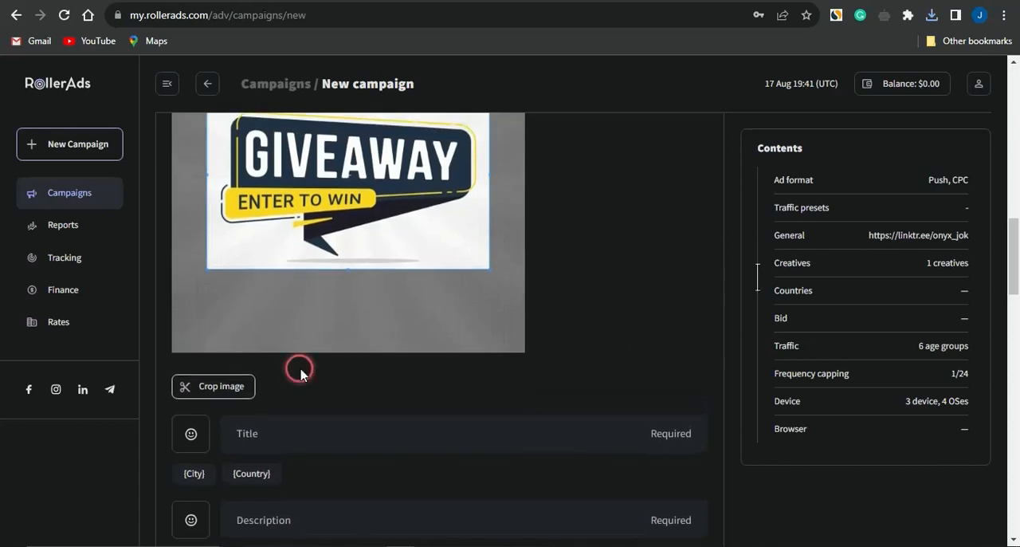
click(230, 385)
Step: Check the creative's Android preview and set its title to "Claim A Free Giveaway Now"
scroll(471, 350, down, 5)
scroll(487, 353, down, 2)
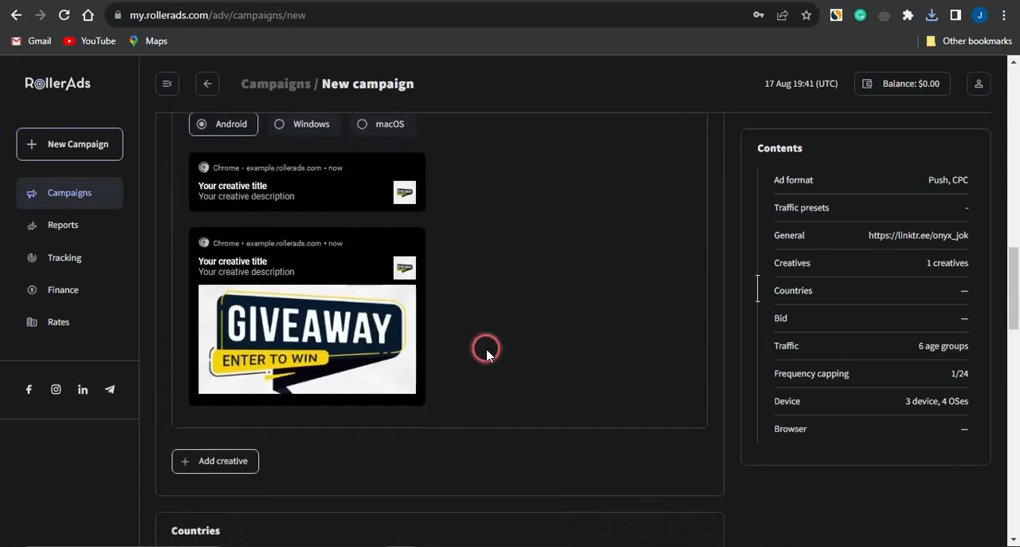
scroll(487, 350, up, 5)
scroll(487, 349, up, 1)
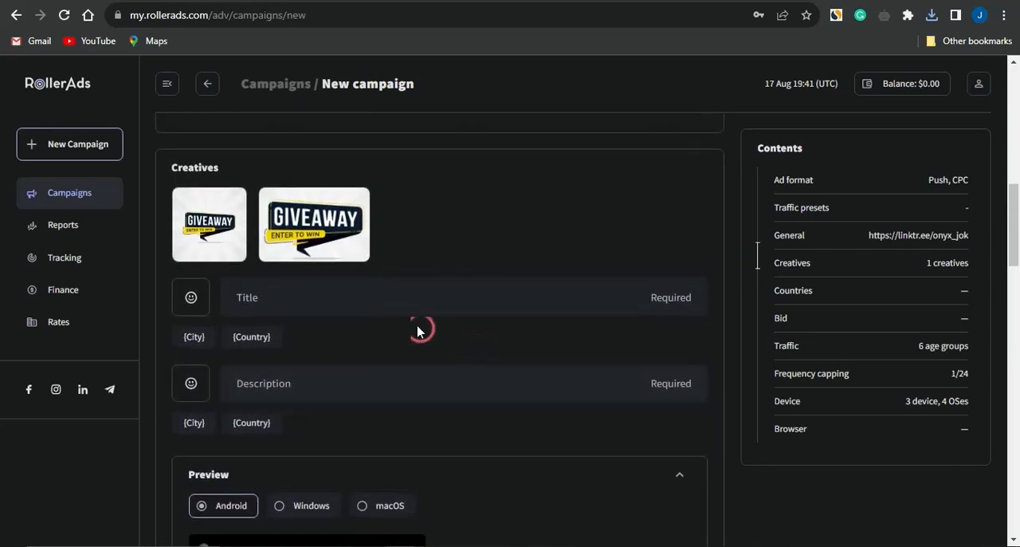
click(334, 296)
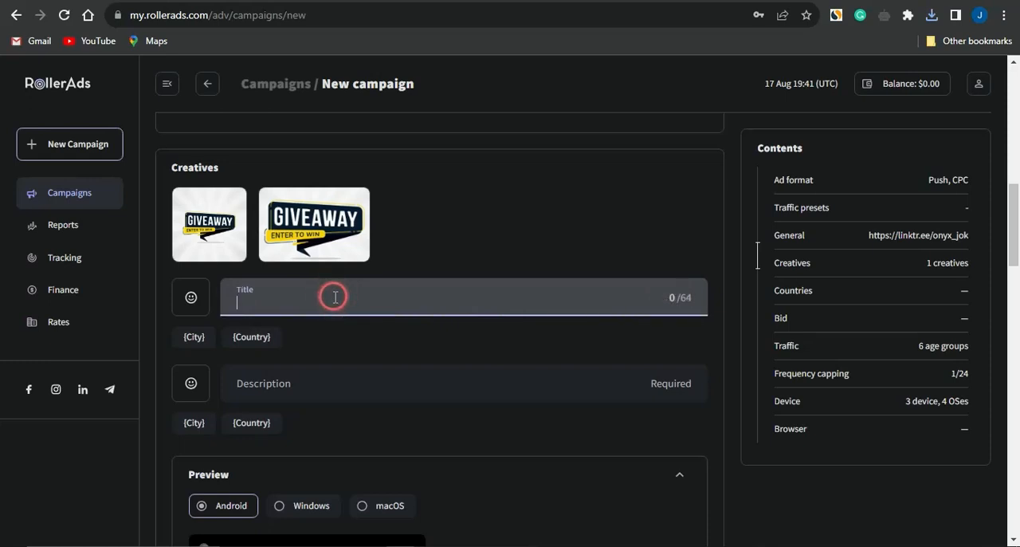
text(Claim A Free Giveaway Now)
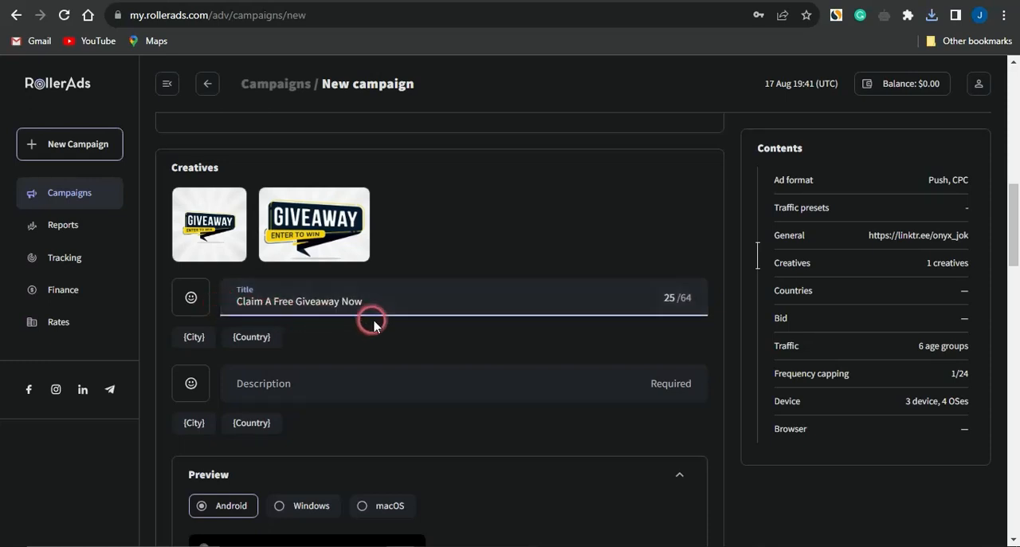
Step: Set the creative's description to "Complete a simple survey and get rewarded"
click(276, 382)
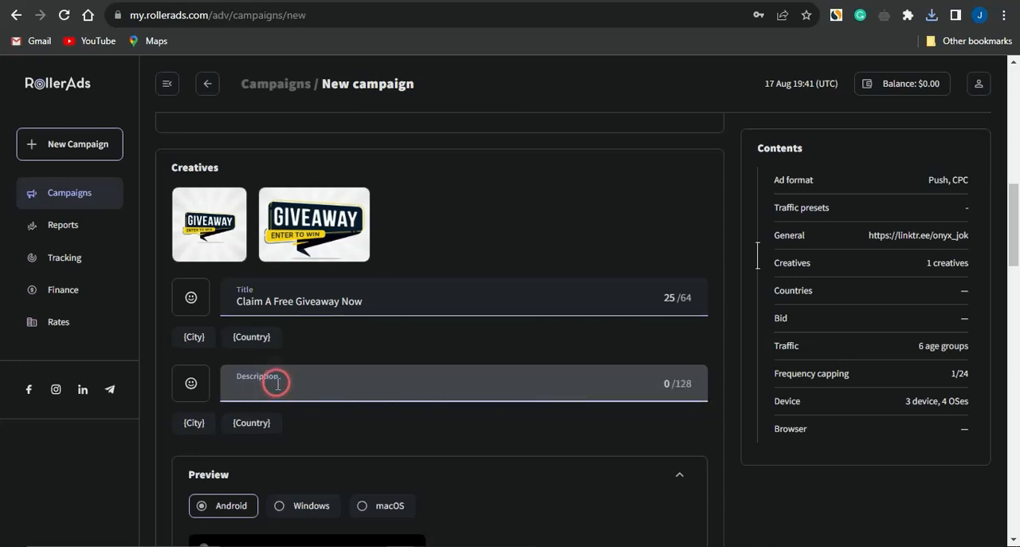
text(Complete a simple survey and get rewarded)
scroll(502, 344, down, 1)
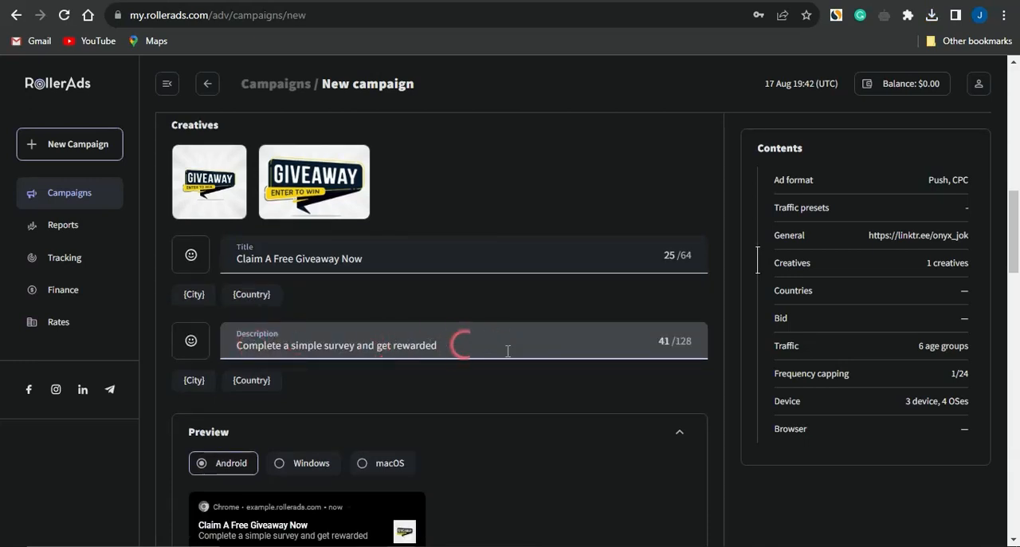
click(520, 353)
scroll(371, 385, down, 3)
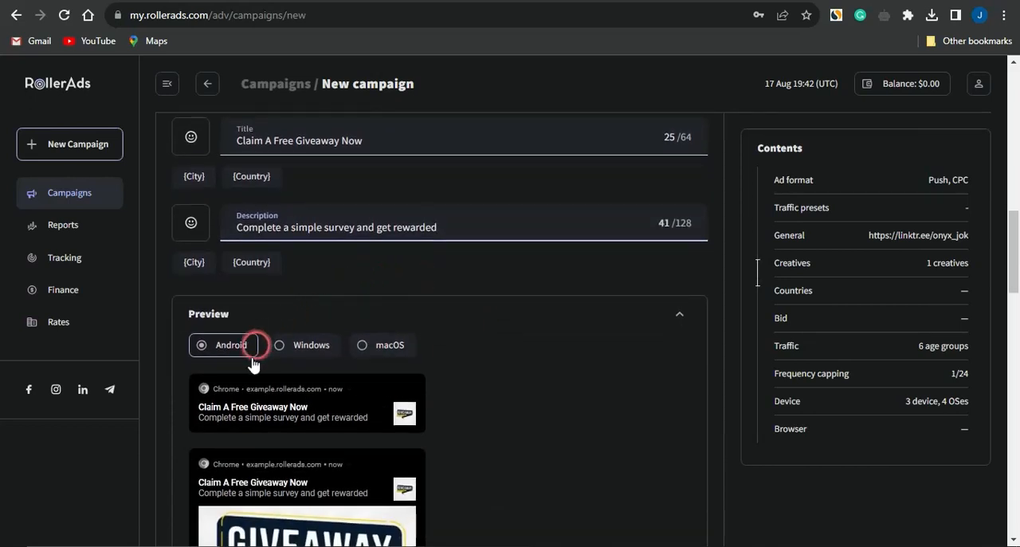
Step: Preview the creative for Windows, macOS and Android, checking its title, description and images
scroll(250, 396, down, 3)
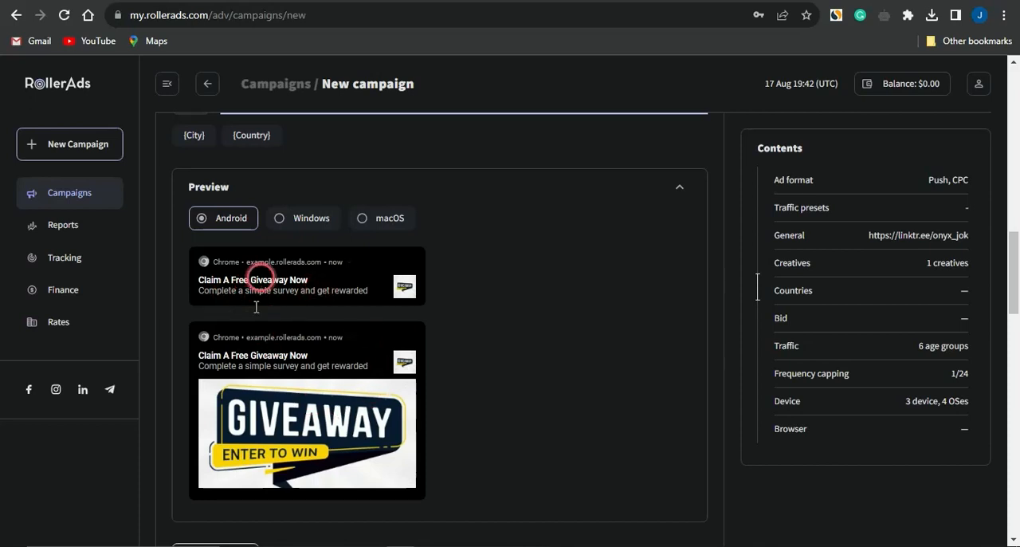
click(310, 220)
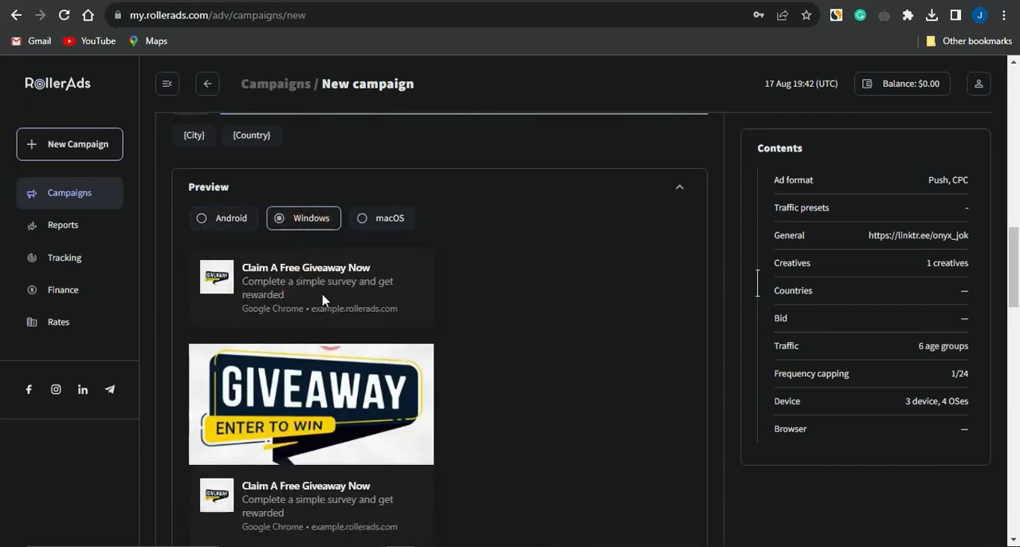
click(371, 220)
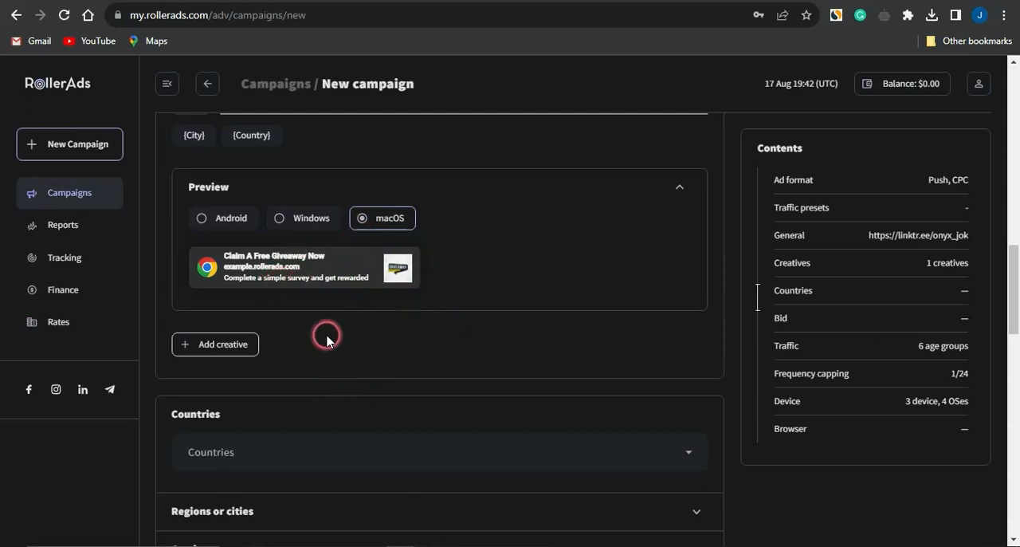
scroll(327, 337, down, 1)
scroll(327, 339, up, 1)
scroll(327, 339, up, 4)
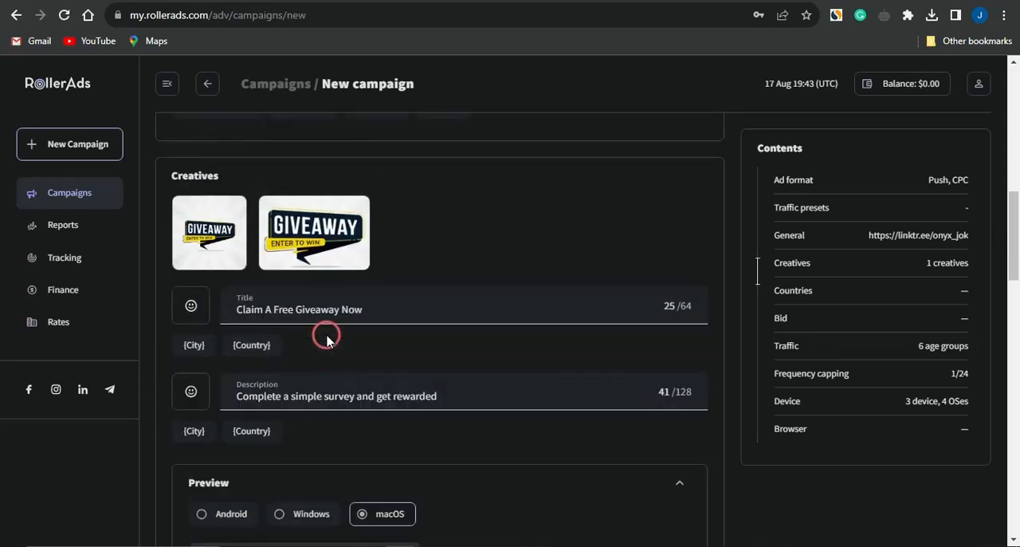
scroll(326, 332, down, 3)
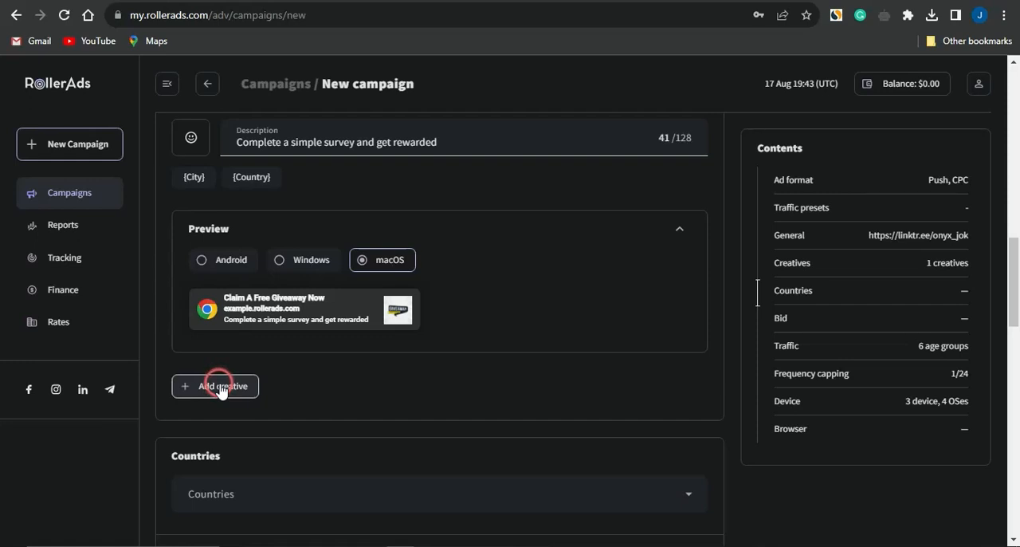
scroll(220, 389, up, 2)
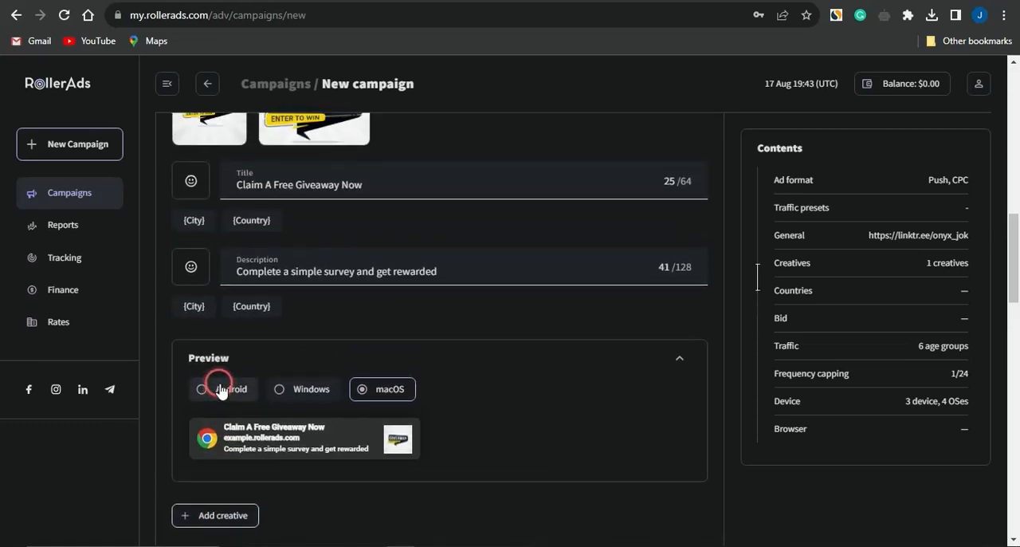
scroll(221, 389, down, 2)
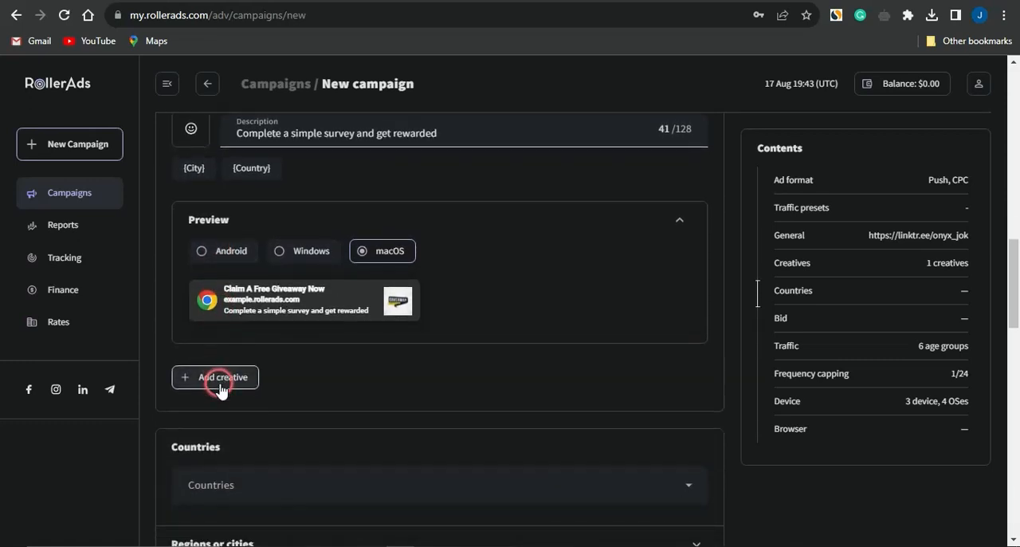
click(206, 251)
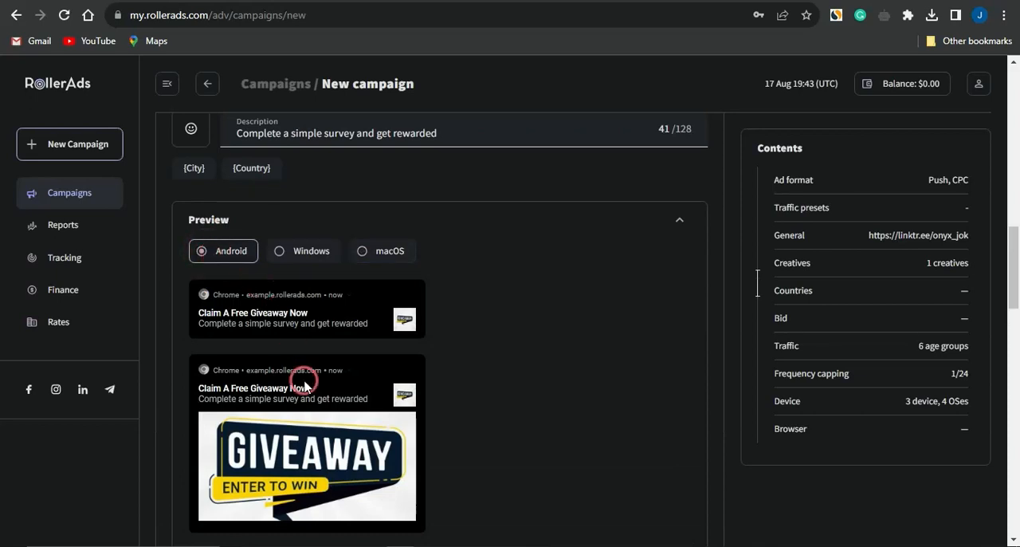
Step: Target the campaign at the country United States [US]
scroll(304, 382, down, 3)
scroll(303, 382, down, 2)
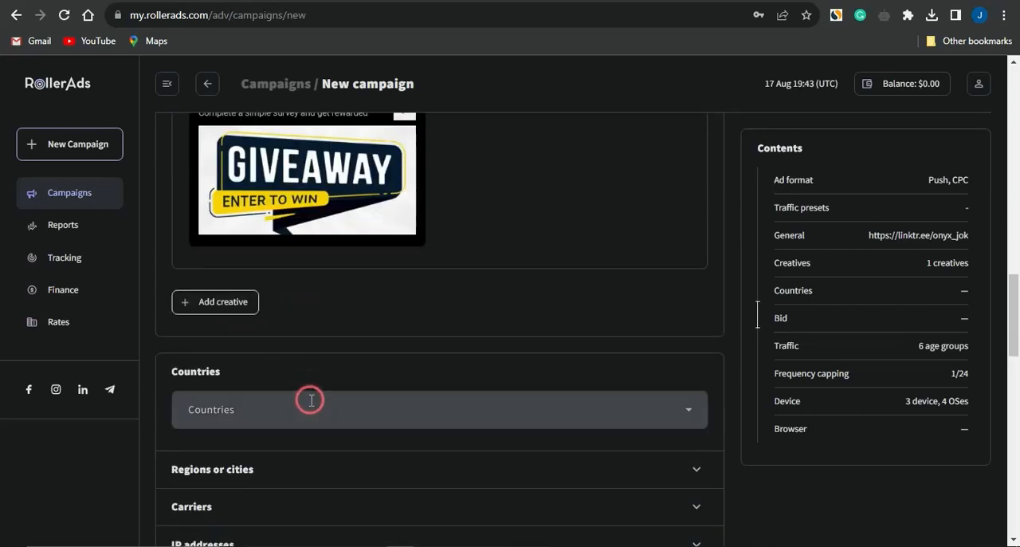
click(312, 408)
scroll(312, 410, down, 4)
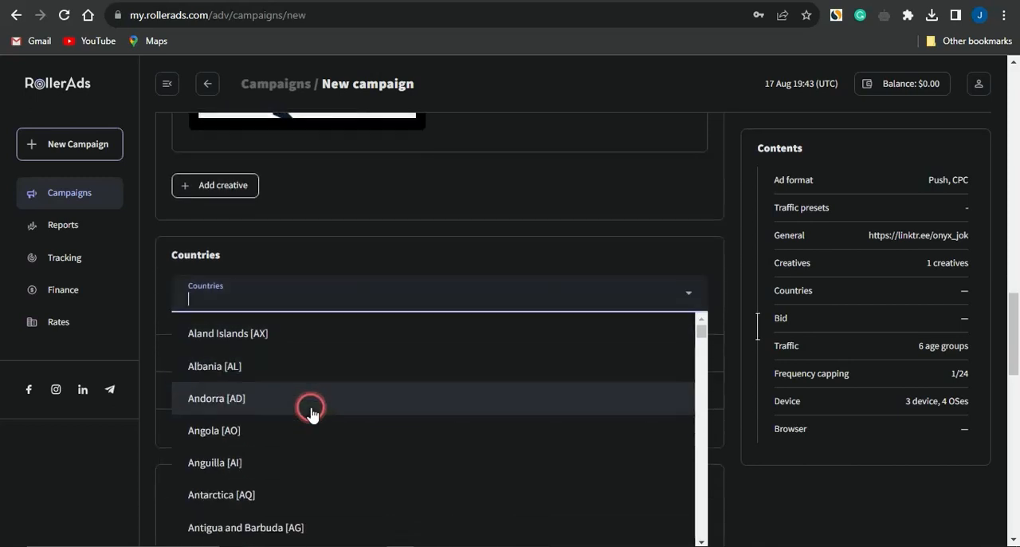
scroll(311, 410, down, 2)
scroll(338, 263, down, 10)
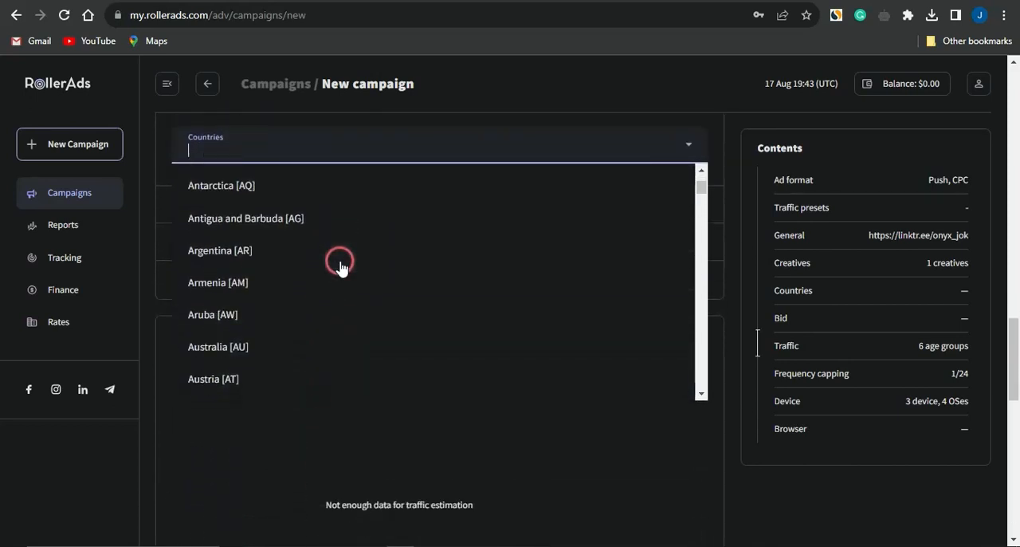
scroll(339, 267, down, 7)
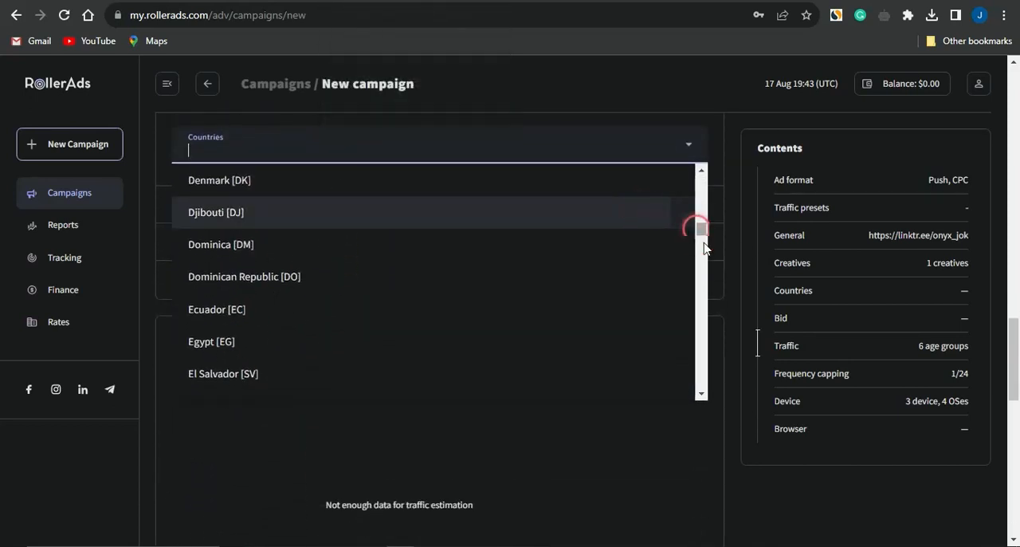
drag(703, 236, 702, 381)
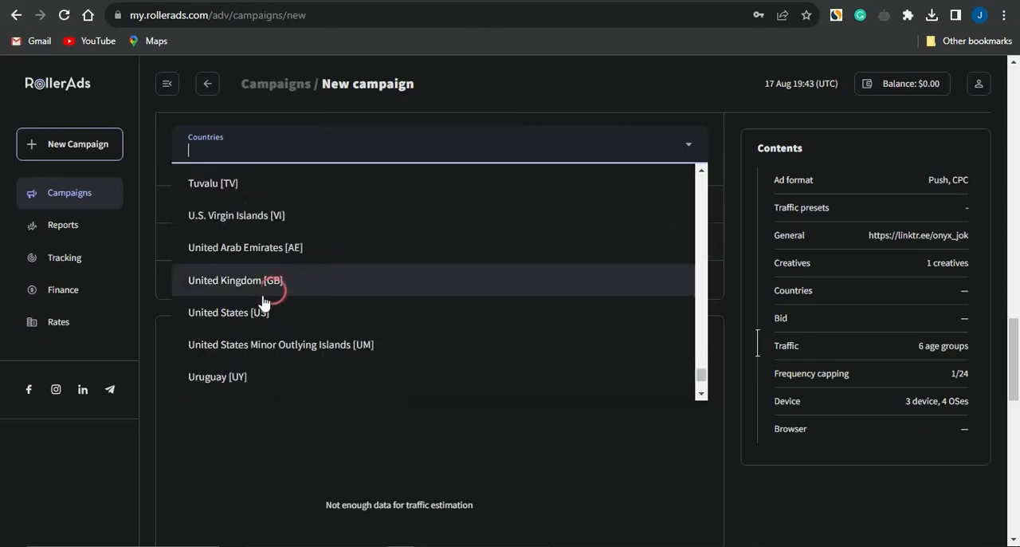
click(243, 317)
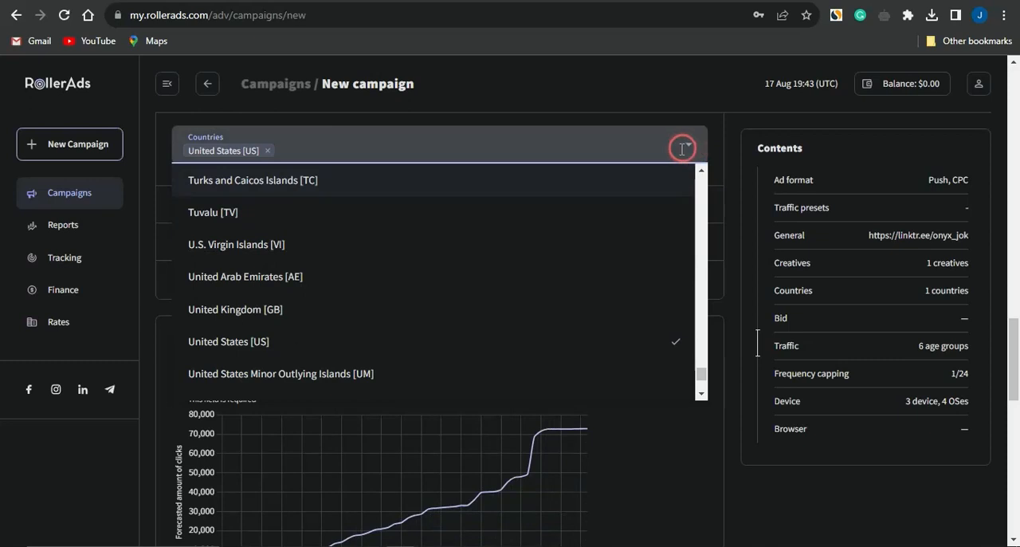
click(713, 127)
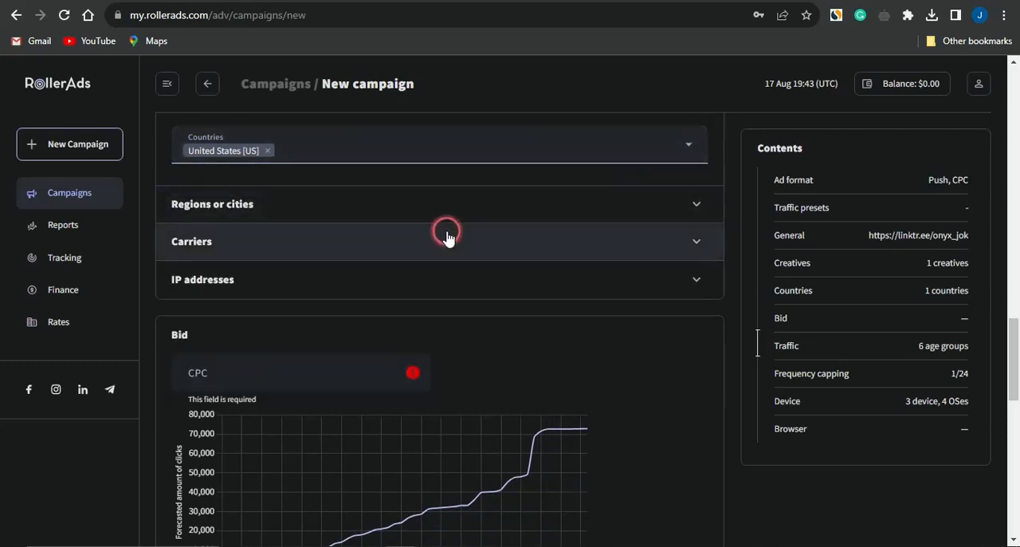
Step: Review the targeting options for regions or cities and for carriers, without changing them
click(368, 205)
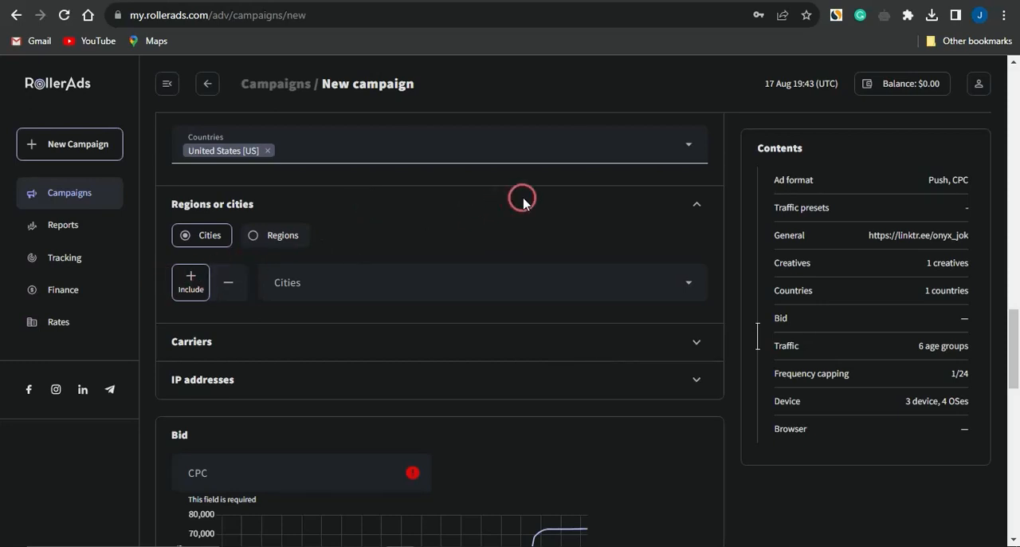
click(694, 205)
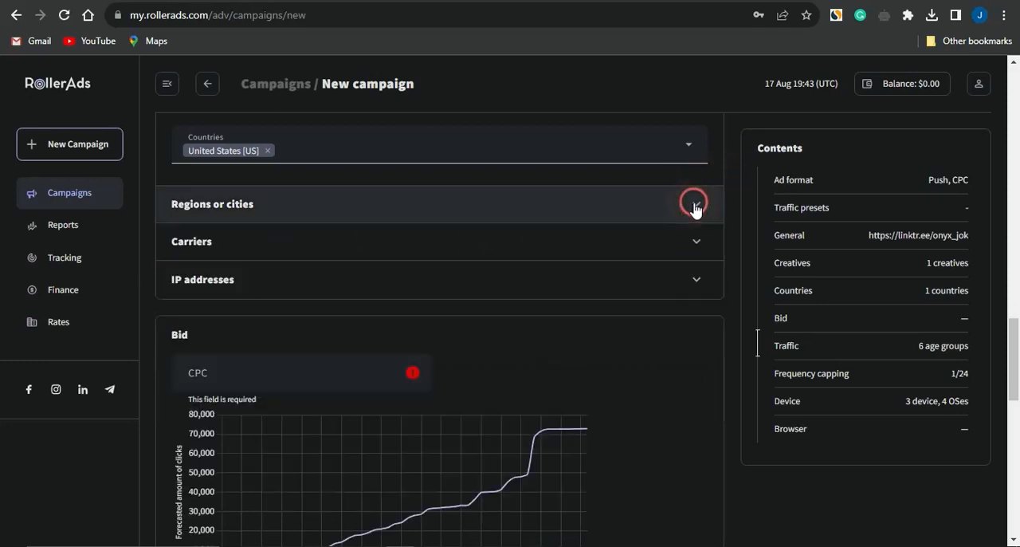
click(472, 200)
click(369, 252)
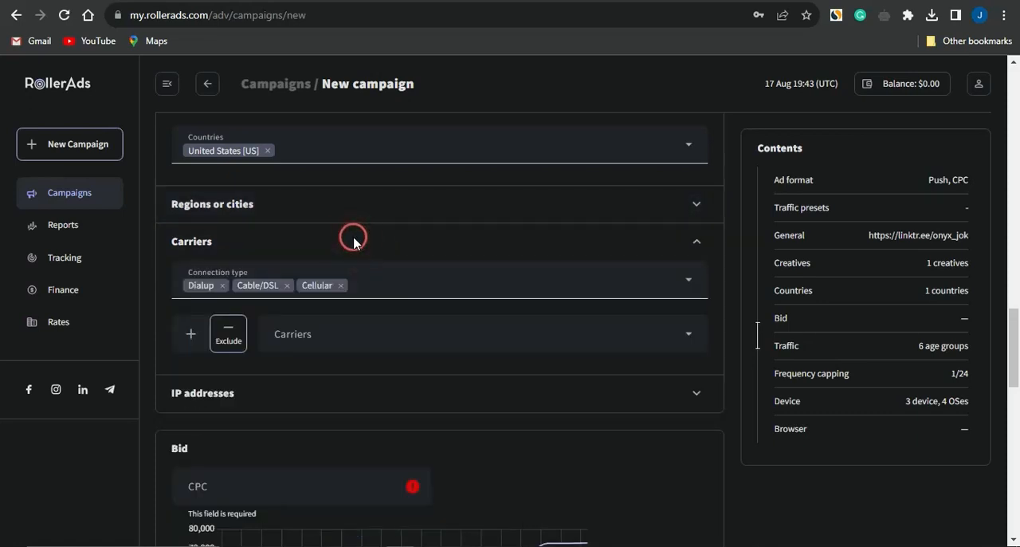
click(696, 242)
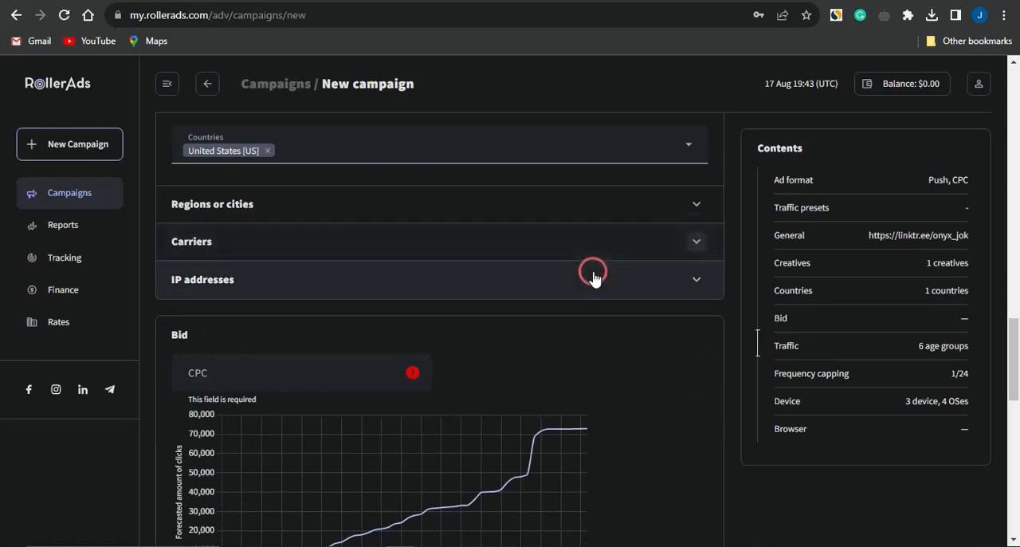
Step: Add a custom bid for zones with a CPC of 0.005
scroll(672, 311, down, 3)
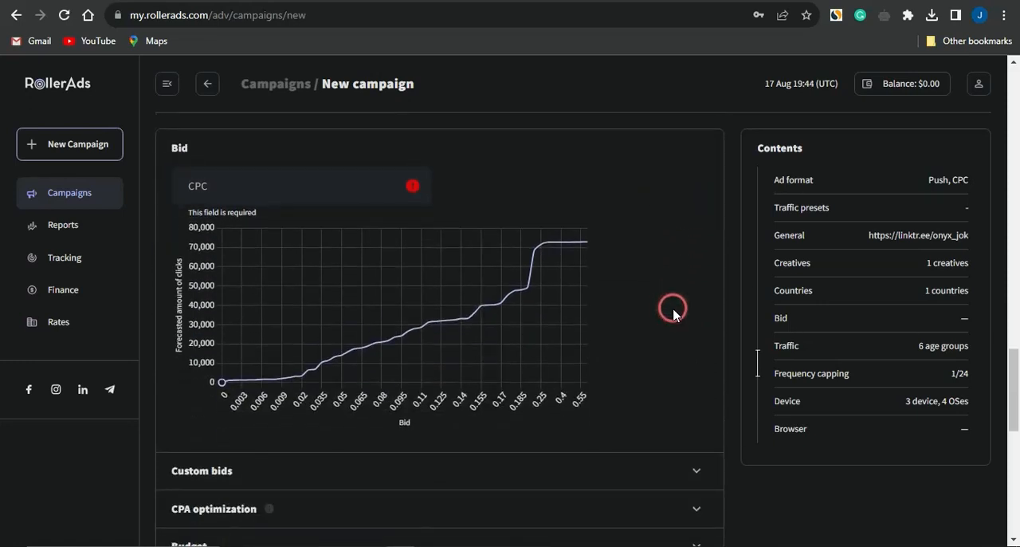
scroll(673, 310, down, 4)
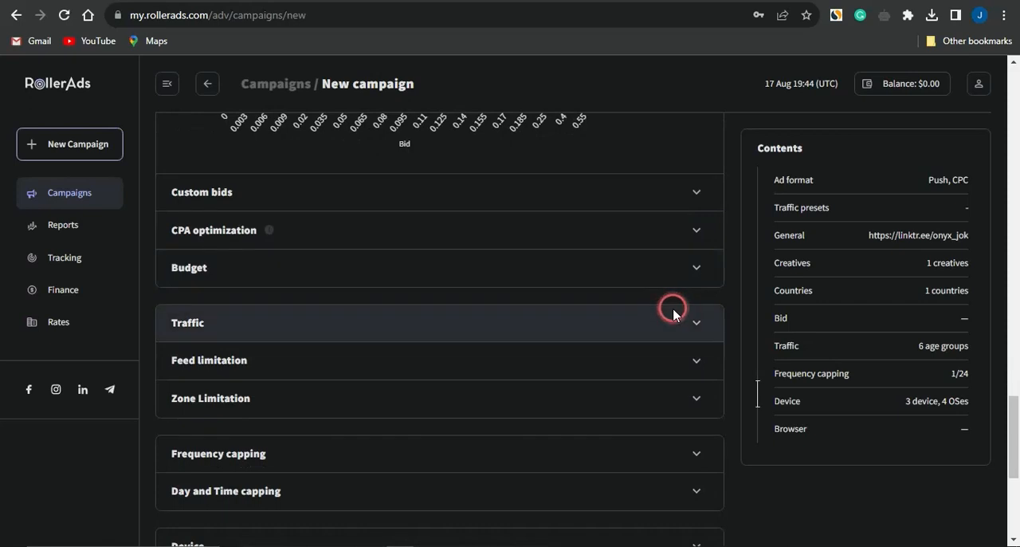
click(698, 194)
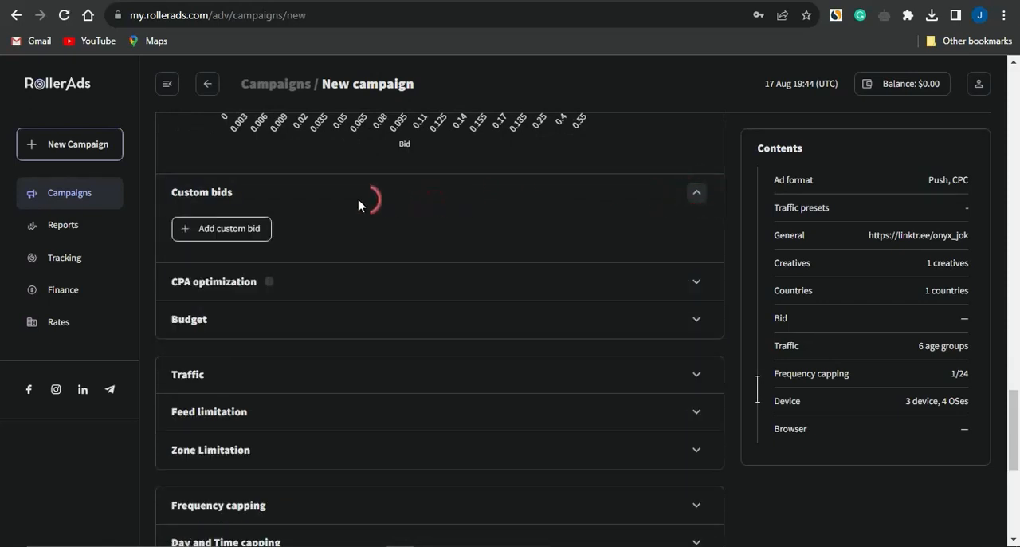
click(204, 228)
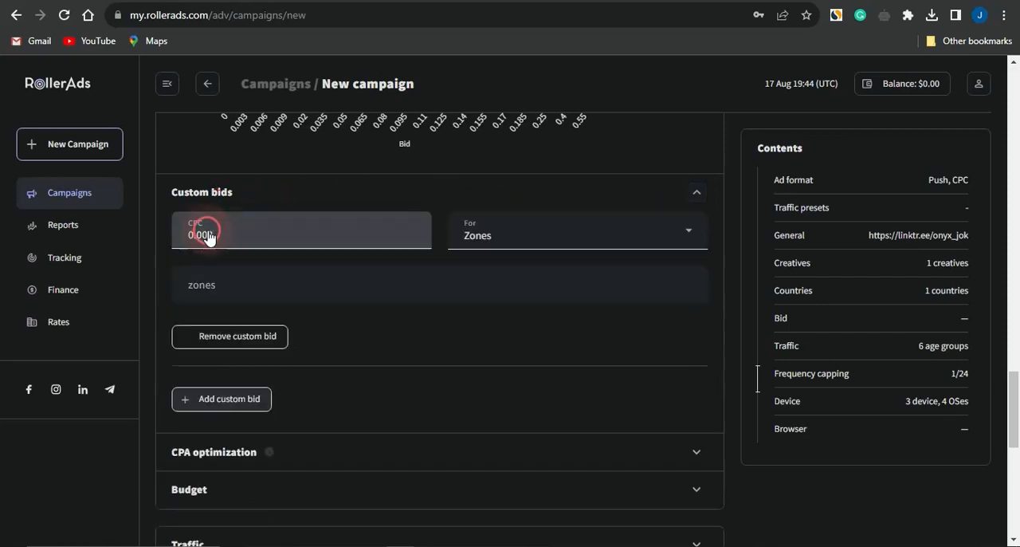
click(228, 232)
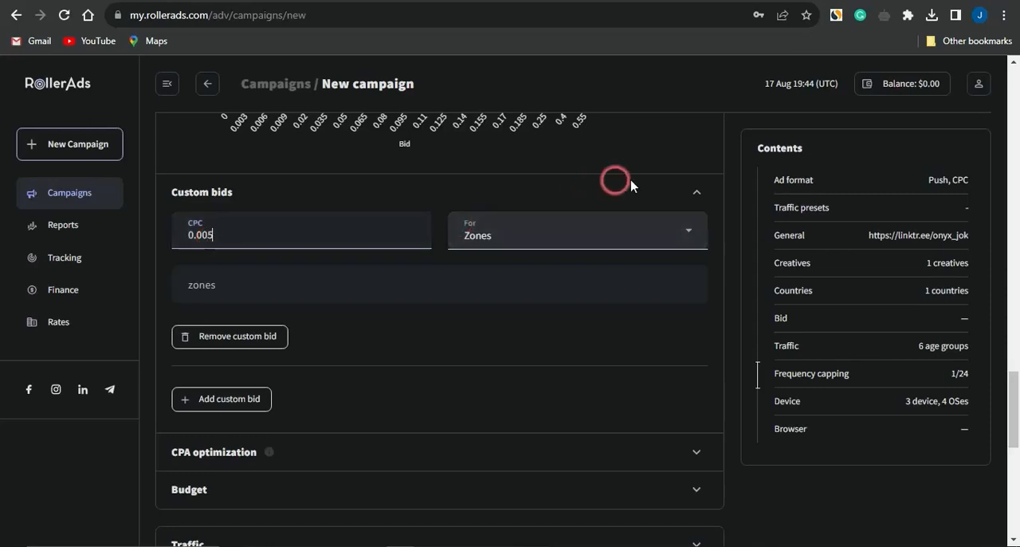
click(695, 192)
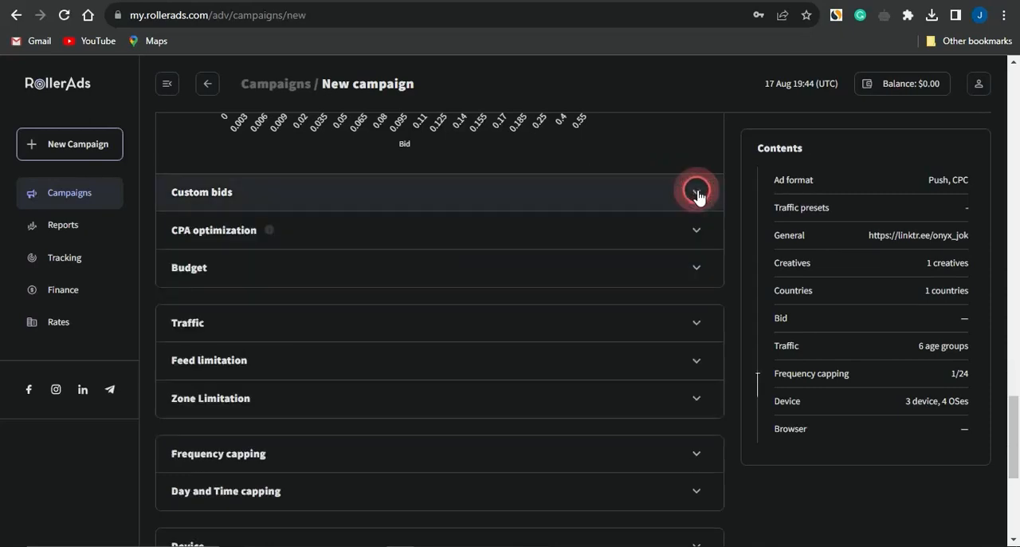
Step: Check the CPA optimization section, and set the campaign budget to 150 in total and 30 daily
click(183, 238)
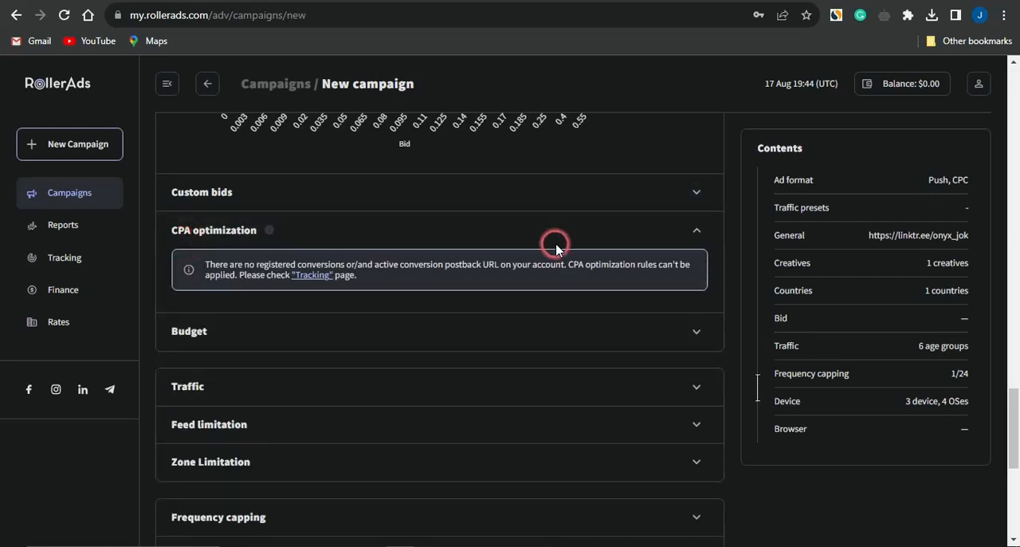
click(695, 230)
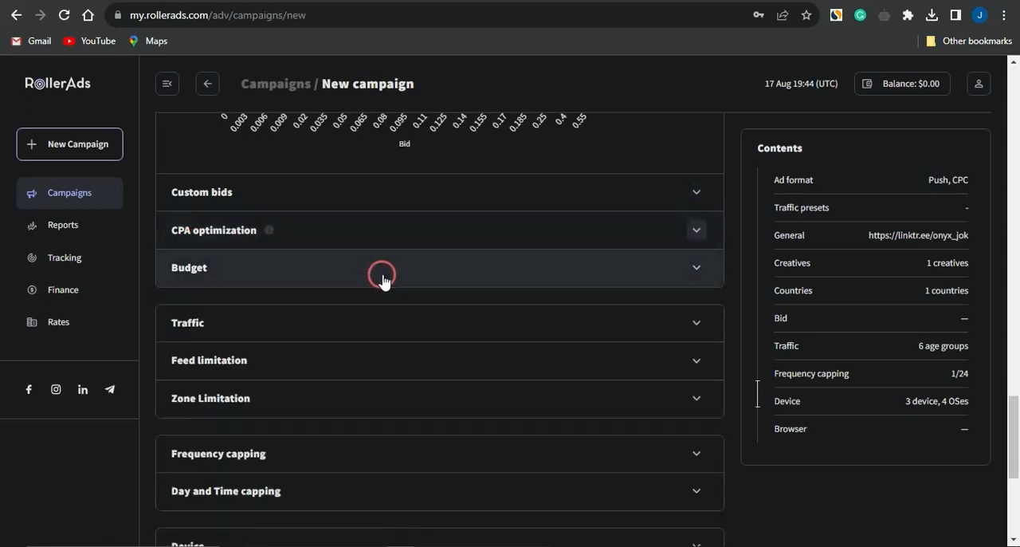
click(206, 271)
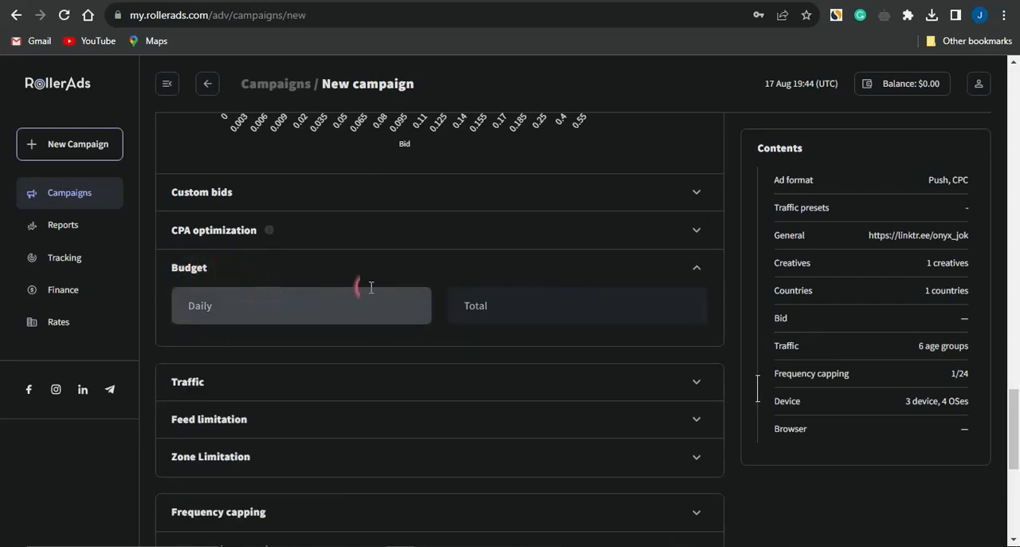
click(486, 298)
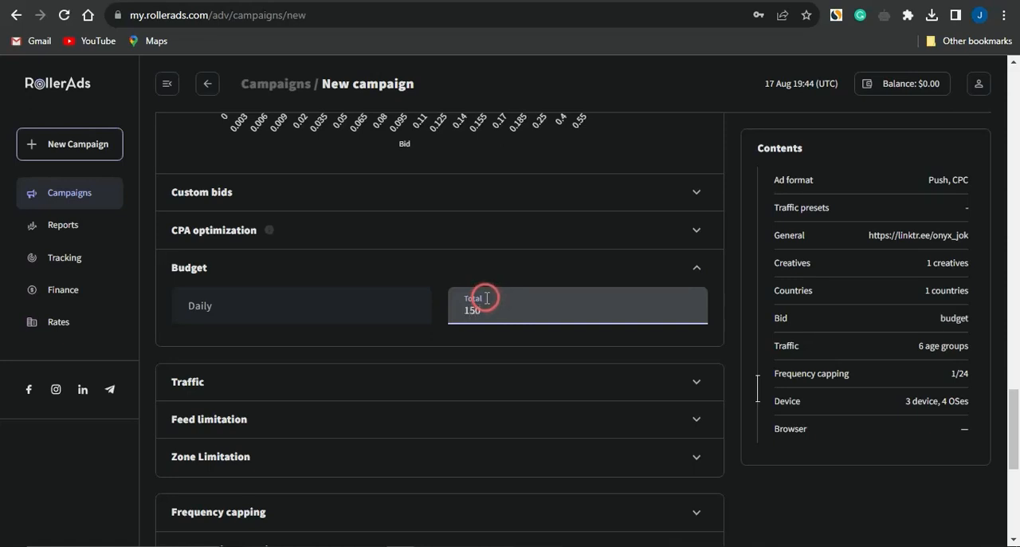
click(275, 309)
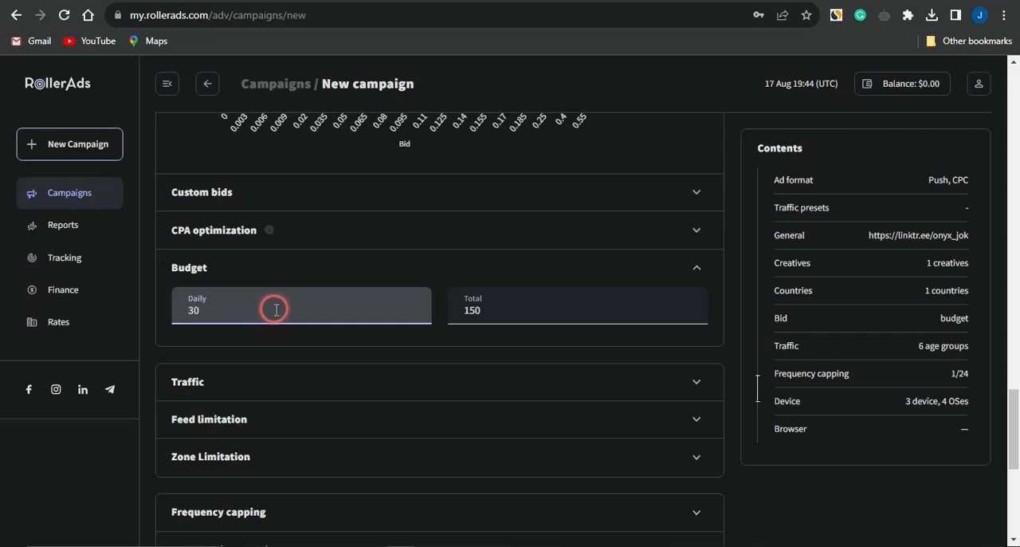
click(697, 271)
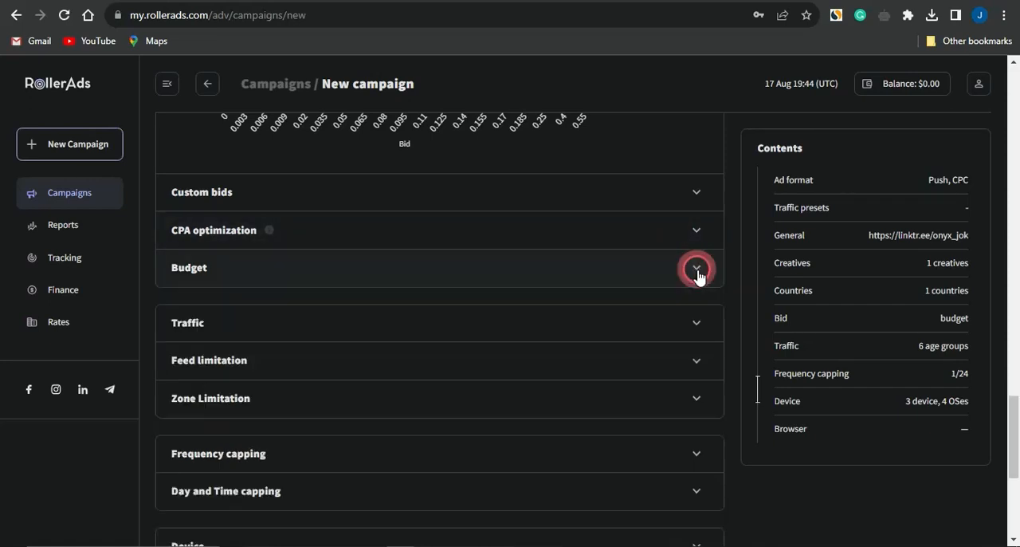
Step: Review the campaign's traffic and subscription age options, the device platforms and the operating systems, without changing them
click(696, 320)
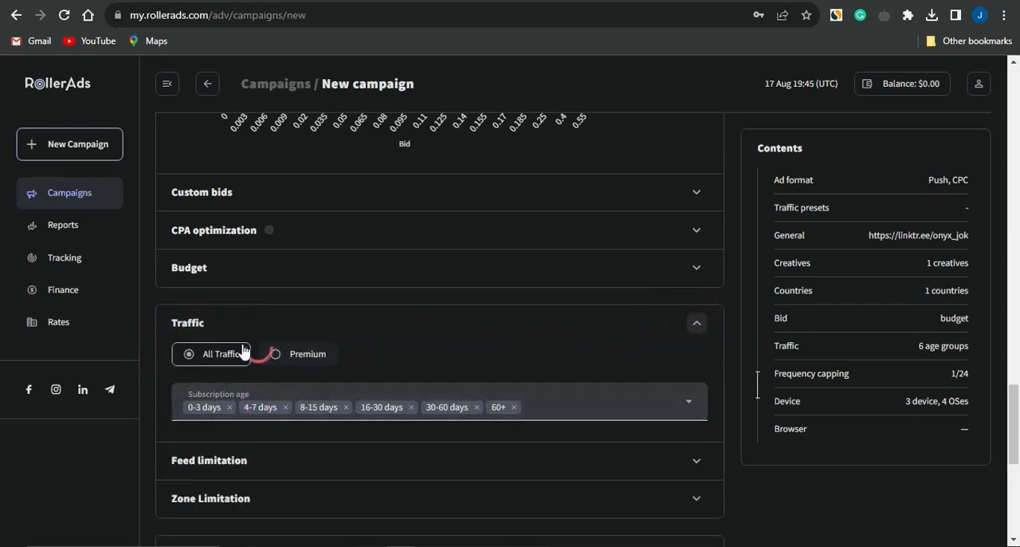
scroll(191, 407, down, 1)
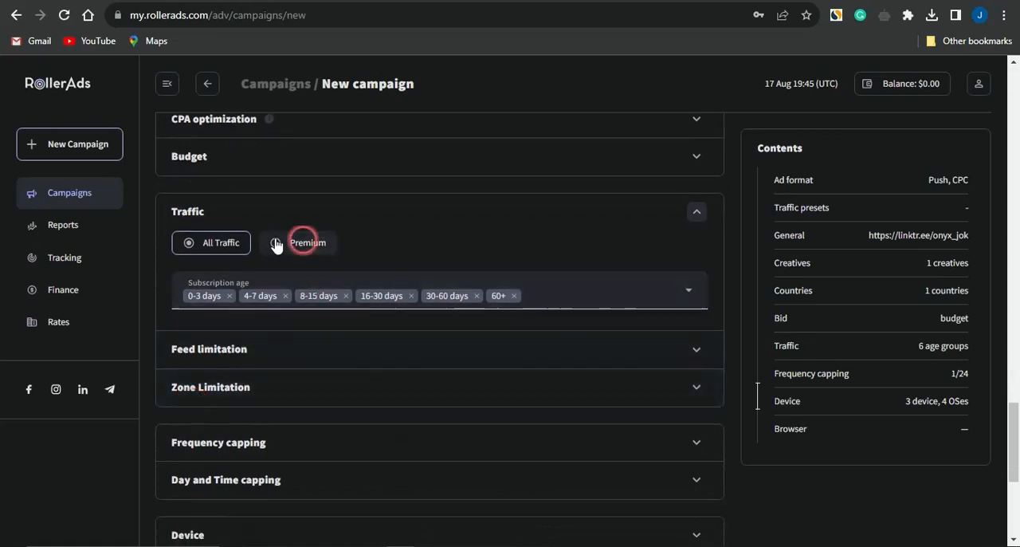
click(697, 213)
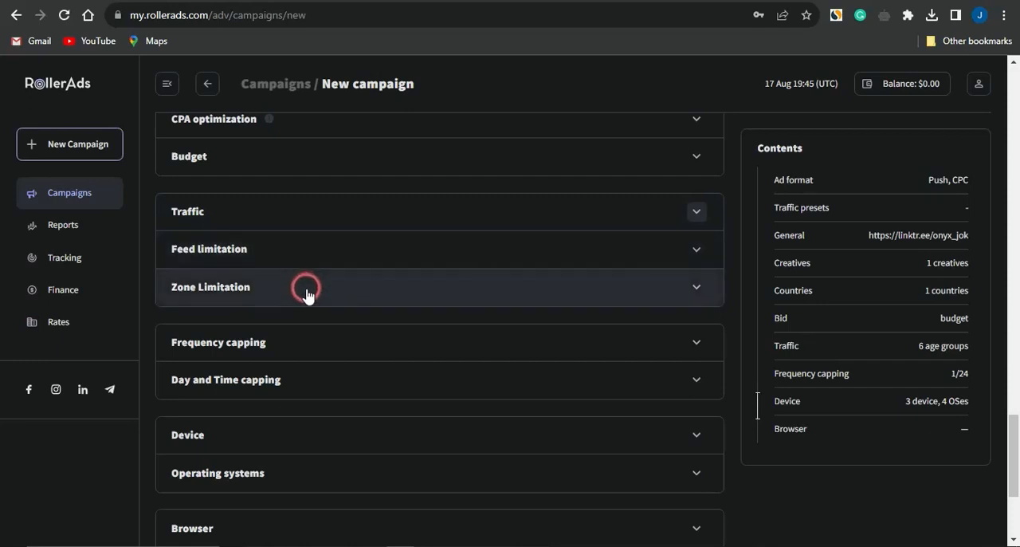
scroll(312, 314, down, 1)
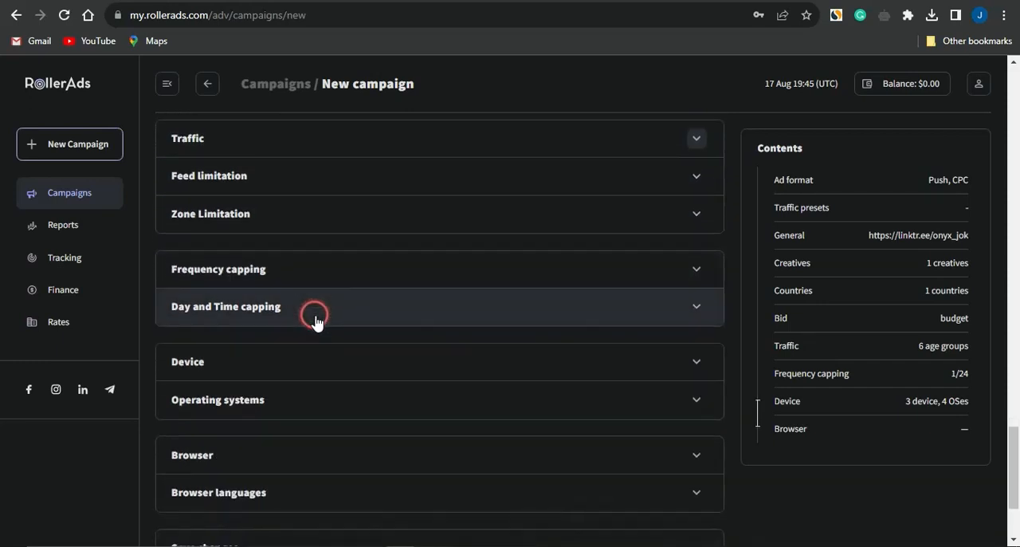
scroll(298, 365, down, 2)
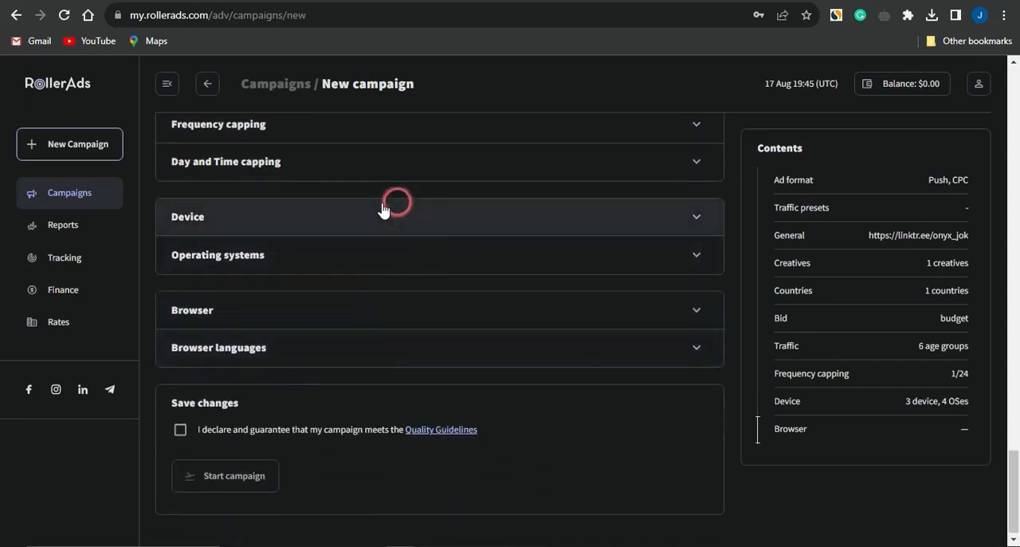
click(353, 220)
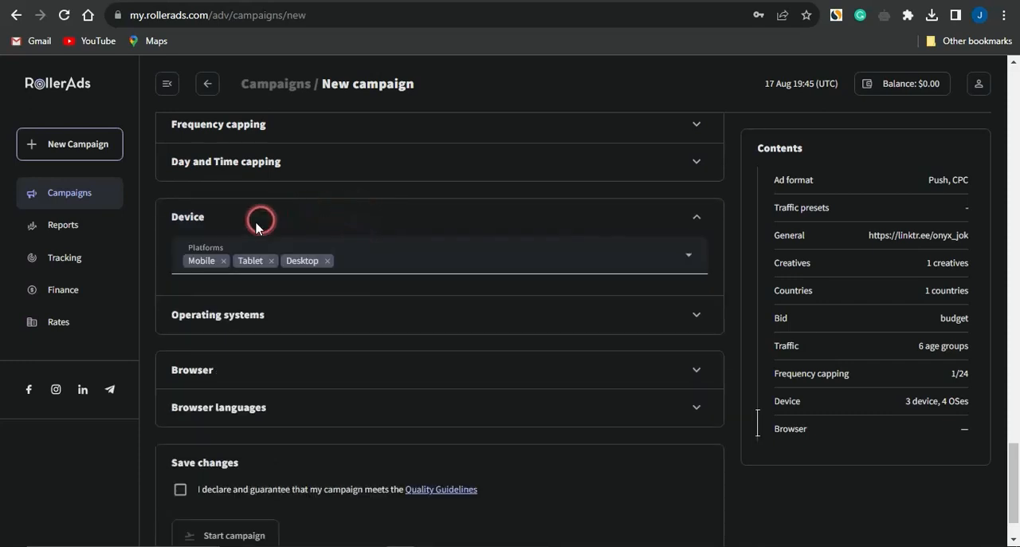
click(355, 303)
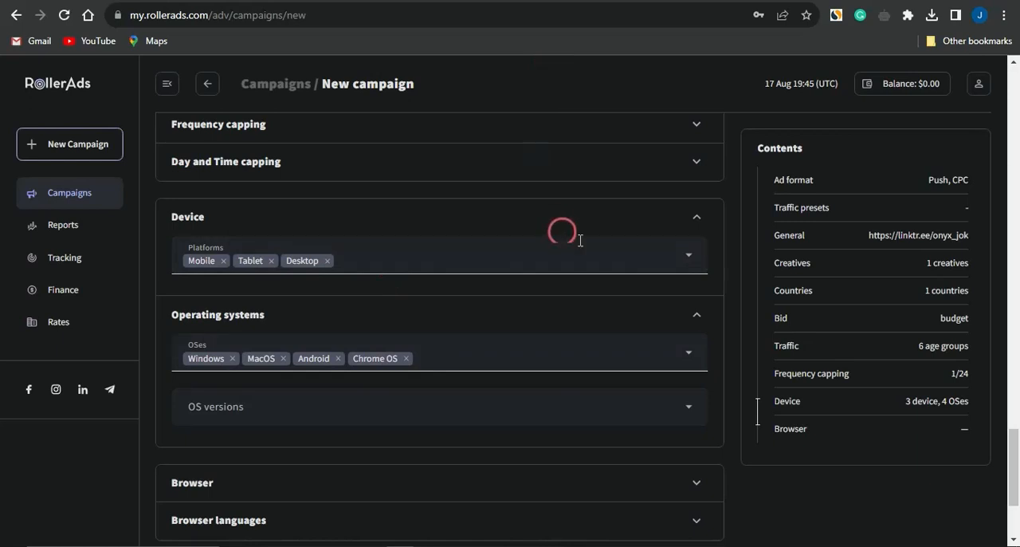
click(696, 218)
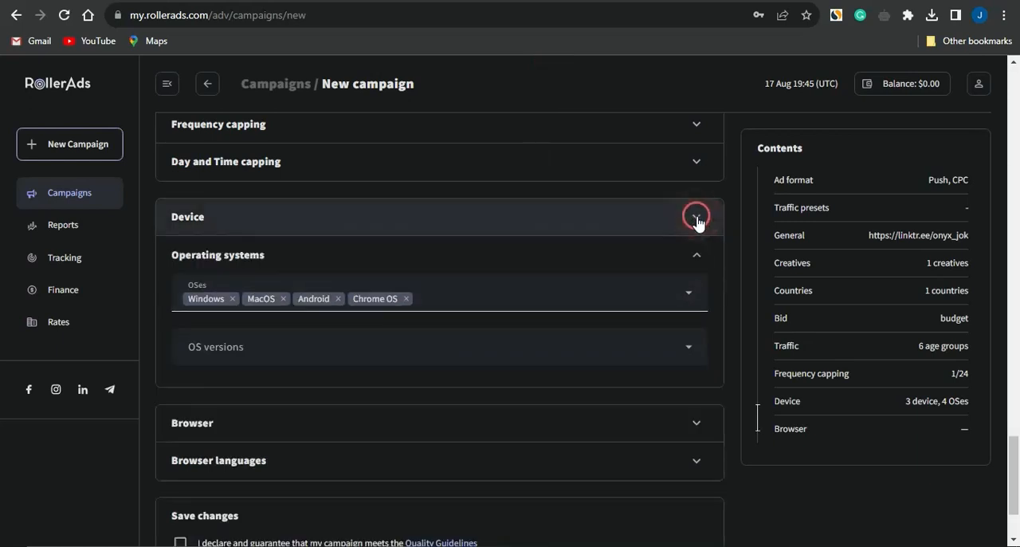
click(696, 256)
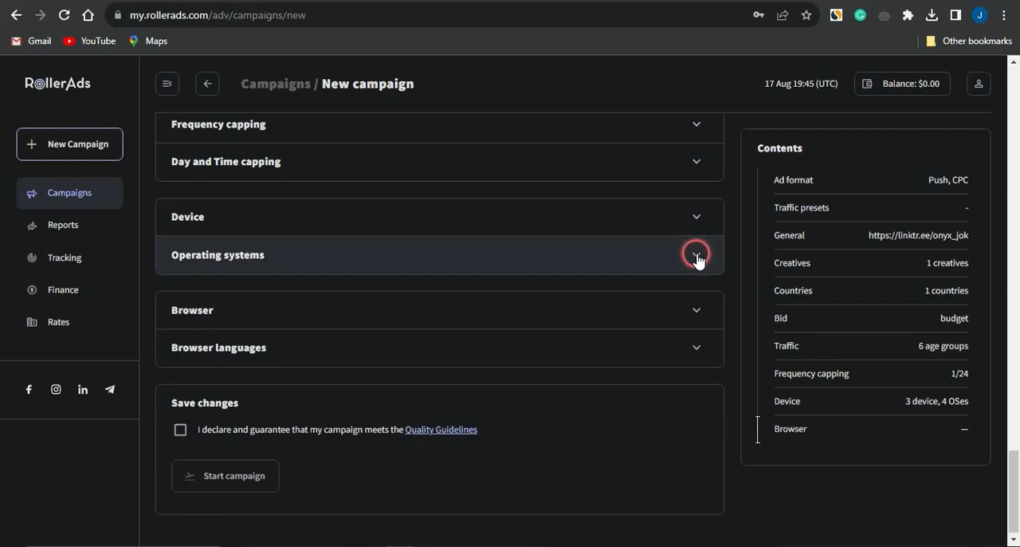
click(615, 321)
Step: Declare that the campaign meets the Quality Guidelines, and try to start the campaign
click(180, 429)
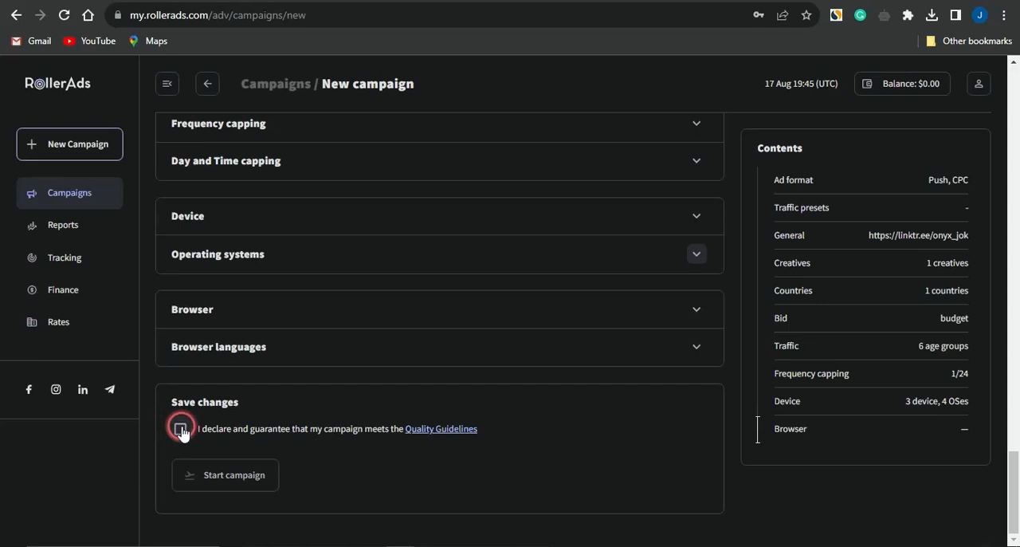
click(182, 430)
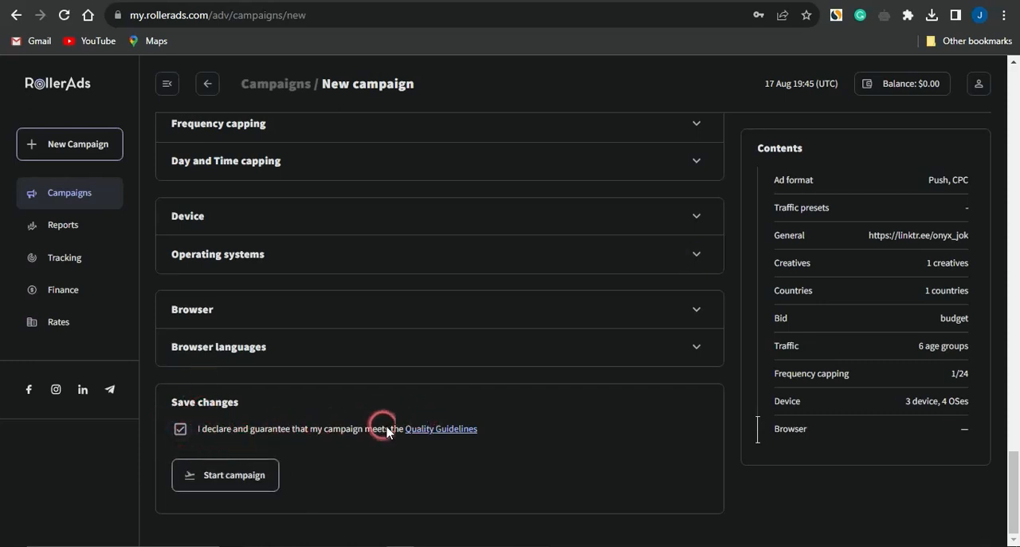
click(256, 475)
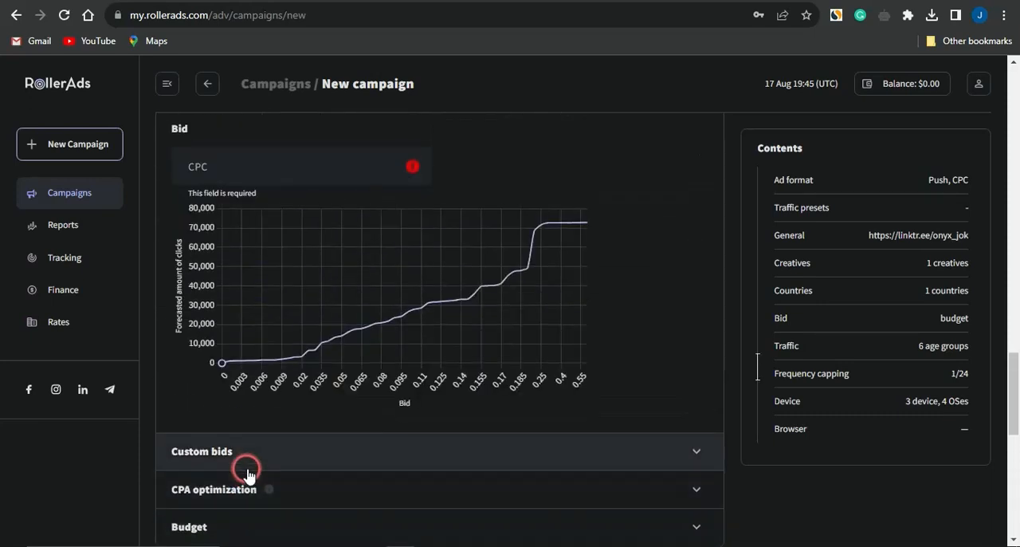
Step: Set the campaign's main CPC bid to 0.2 and start the campaign
scroll(278, 398, down, 2)
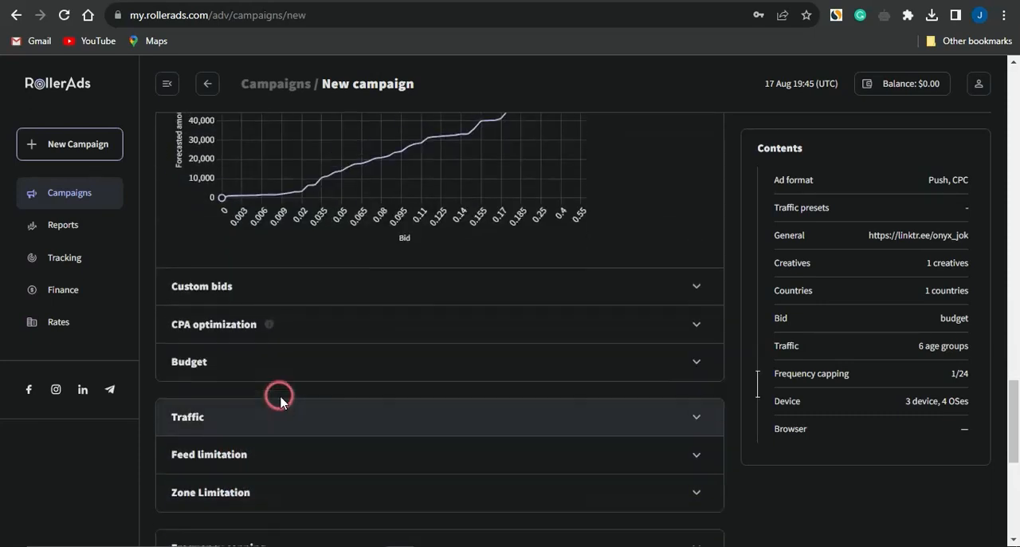
scroll(278, 394, up, 3)
click(245, 292)
mouse_move(233, 279)
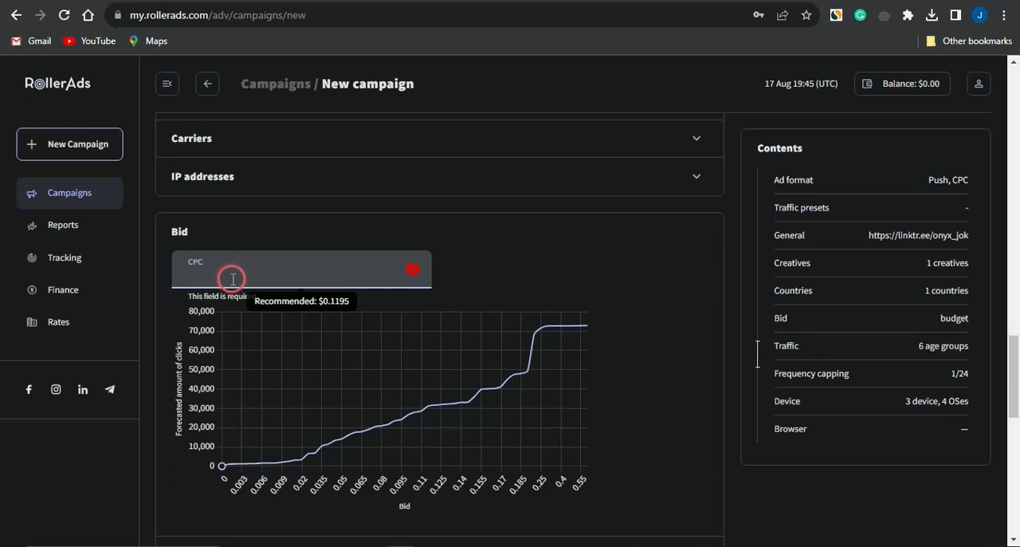
text(0)
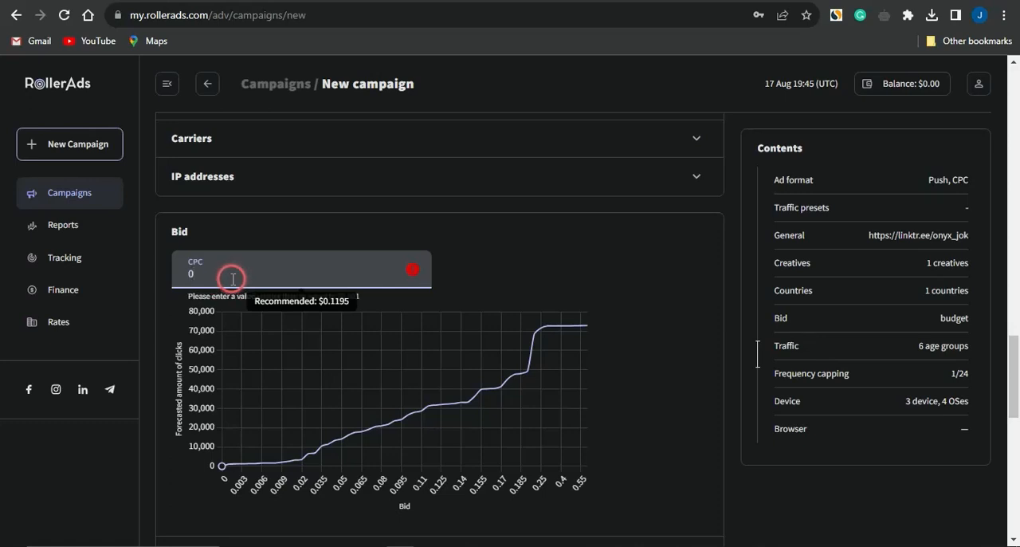
text(.2)
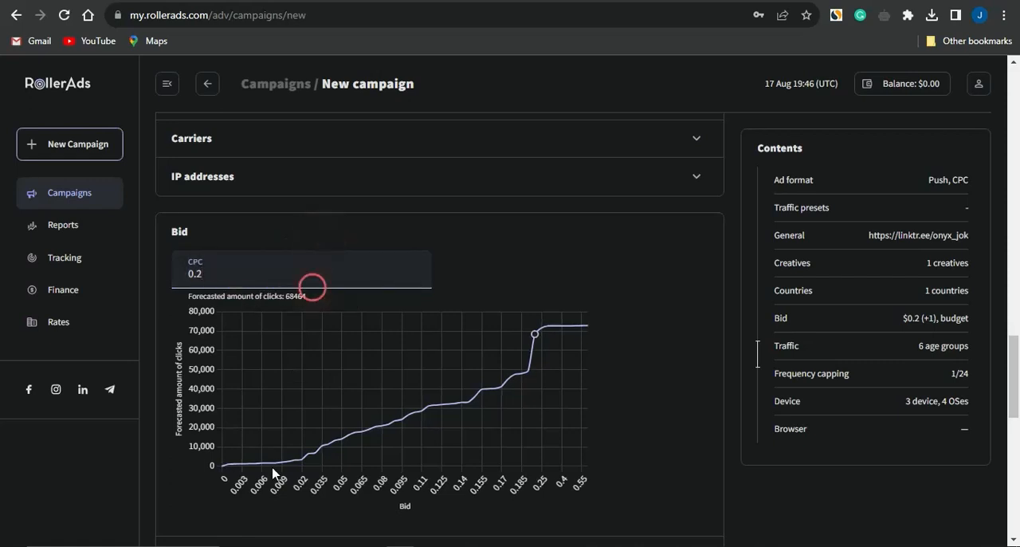
scroll(268, 510, down, 10)
click(235, 491)
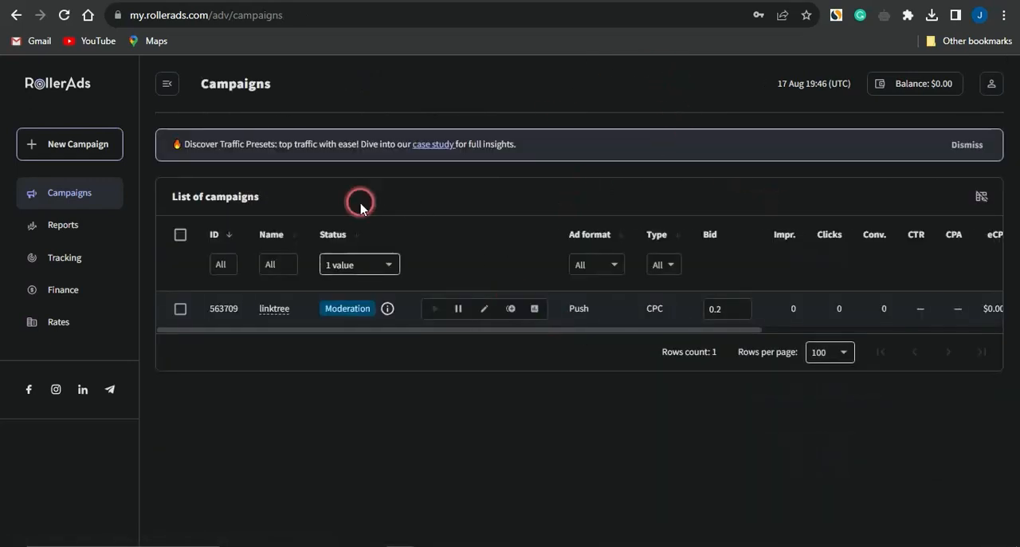
Step: Examine the account's top-up options in Finance, including the Stripe card method and its payment details
click(71, 296)
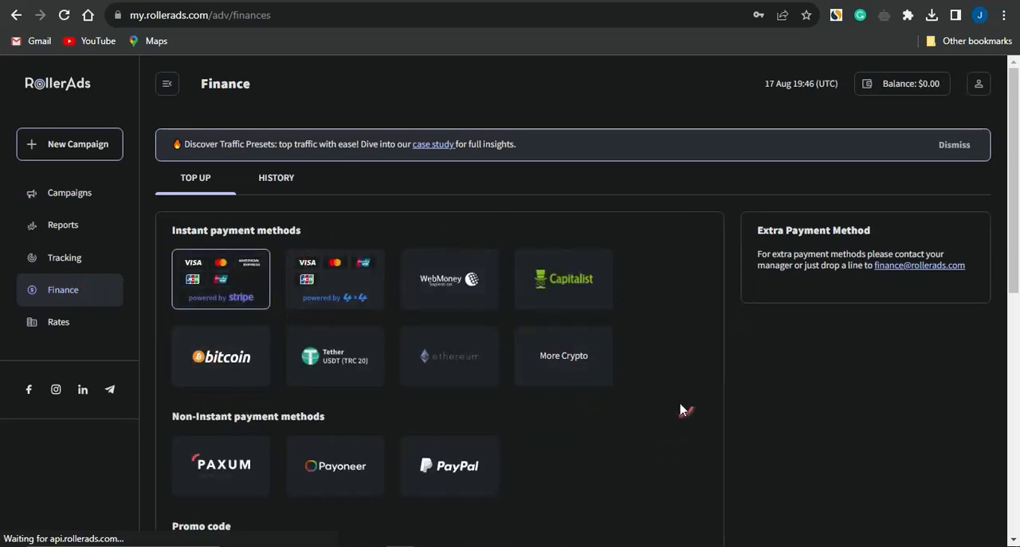
click(239, 287)
scroll(615, 423, down, 4)
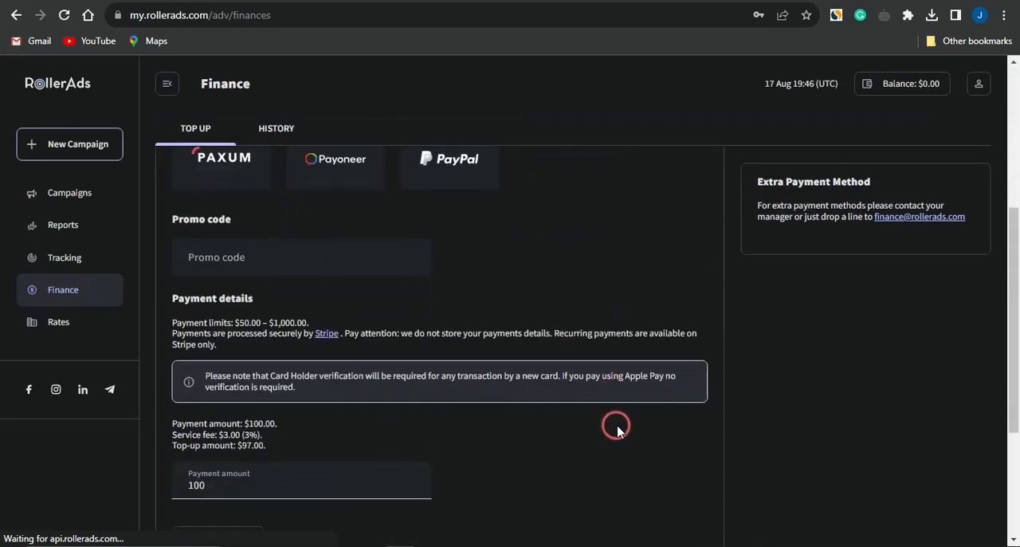
scroll(615, 423, up, 4)
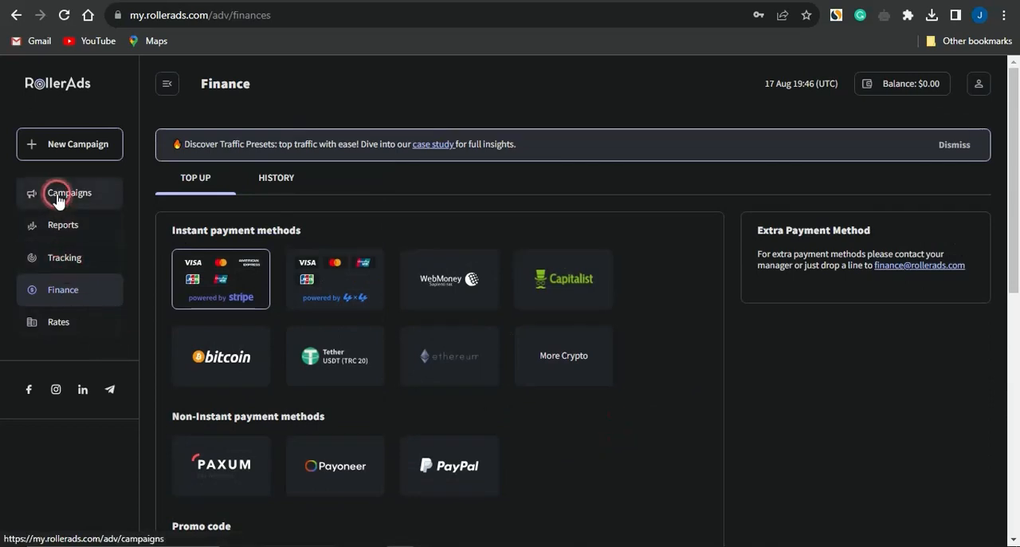
Step: Go back to the list of campaigns, and switch to the public RollerAds homepage
click(57, 197)
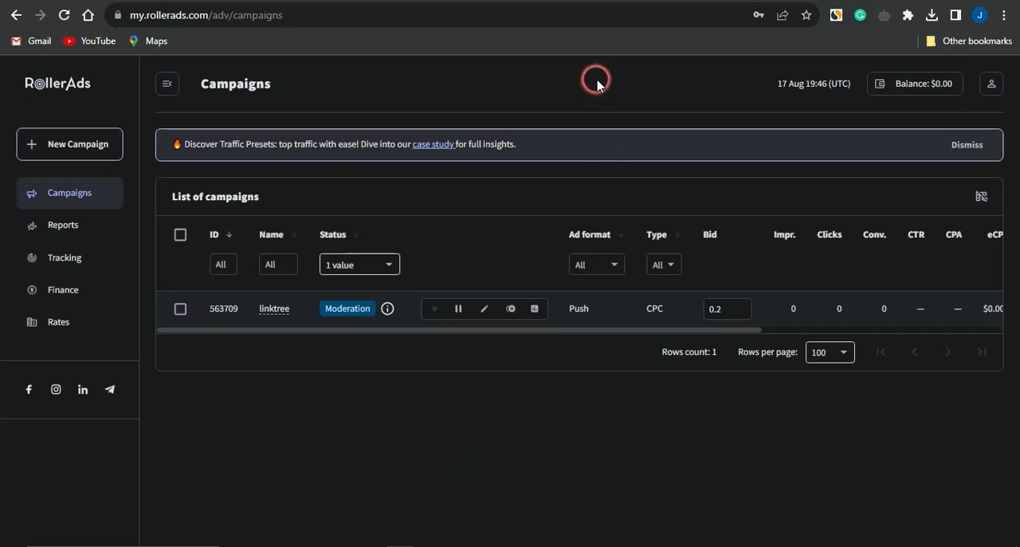
click(586, 2)
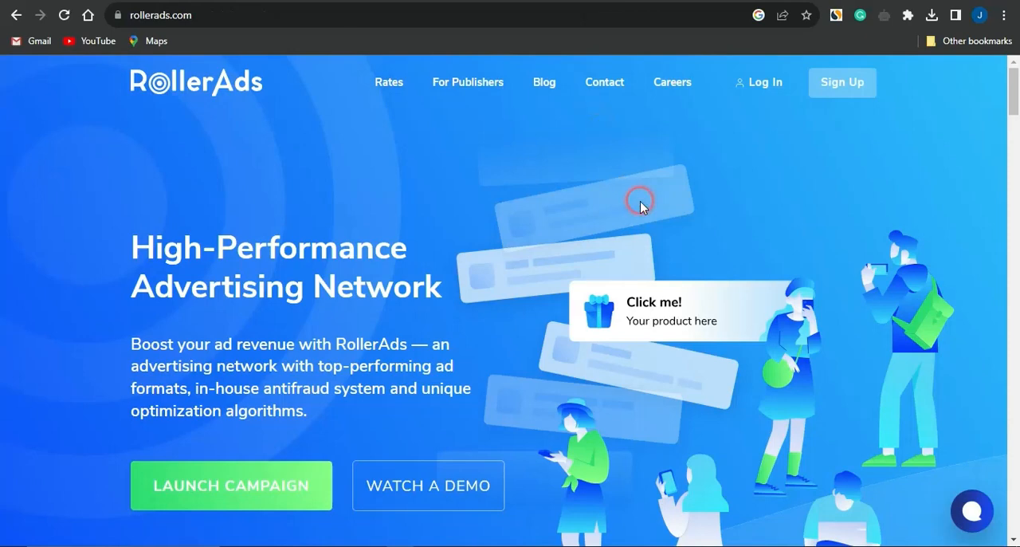